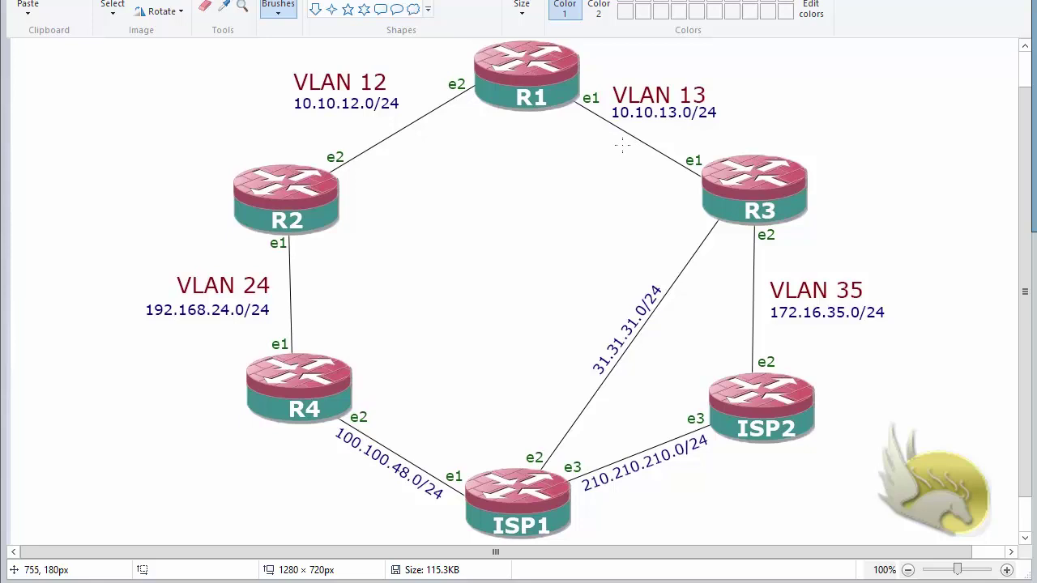
Tick the VLAN 13, VLAN 12 and VLAN 24 links on the network diagram, and undo the three tick marks.
{"action": "left_click_drag", "start_coordinate": [622, 133], "coordinate": [653, 108]}
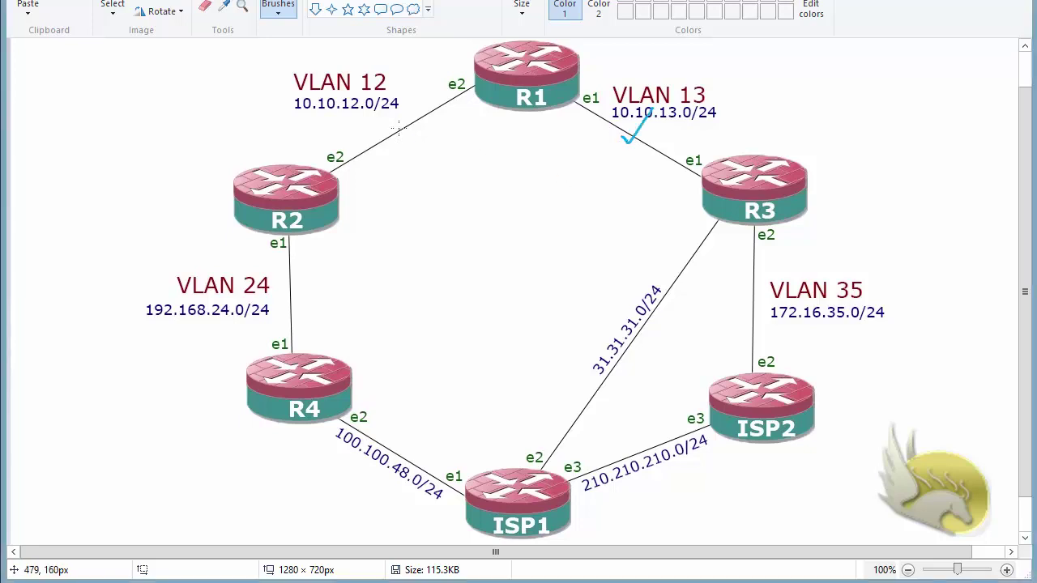
{"action": "mouse_move", "coordinate": [397, 124]}
{"action": "left_mouse_down"}
{"action": "mouse_move", "coordinate": [408, 129]}
{"action": "mouse_move", "coordinate": [443, 75]}
{"action": "left_mouse_up"}
{"action": "left_click_drag", "start_coordinate": [289, 282], "coordinate": [353, 194]}
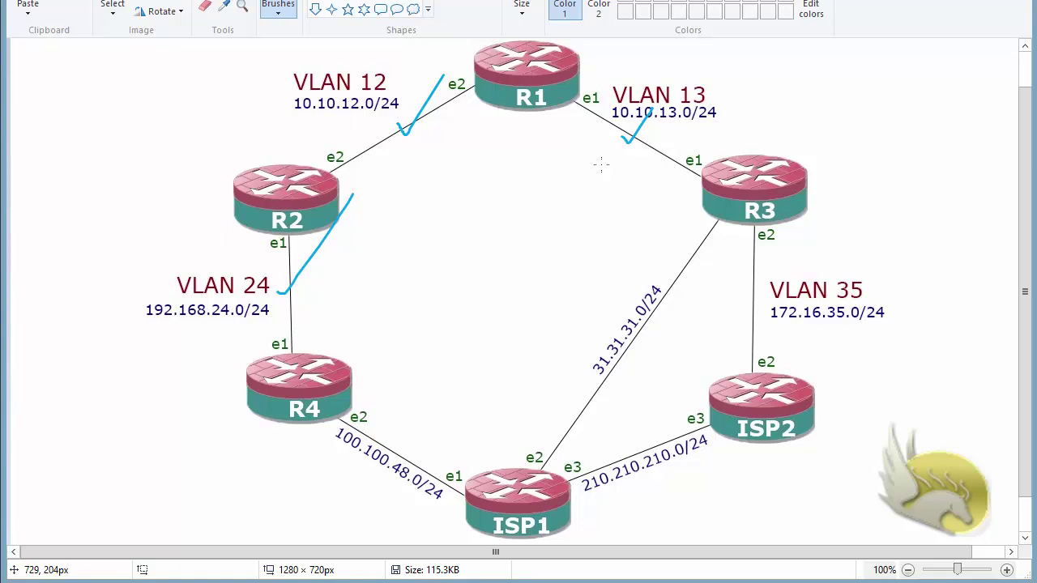
{"action": "key", "text": "ctrl+z"}
{"action": "key", "text": "ctrl+z"}
{"action": "key", "text": "ctrl+z"}
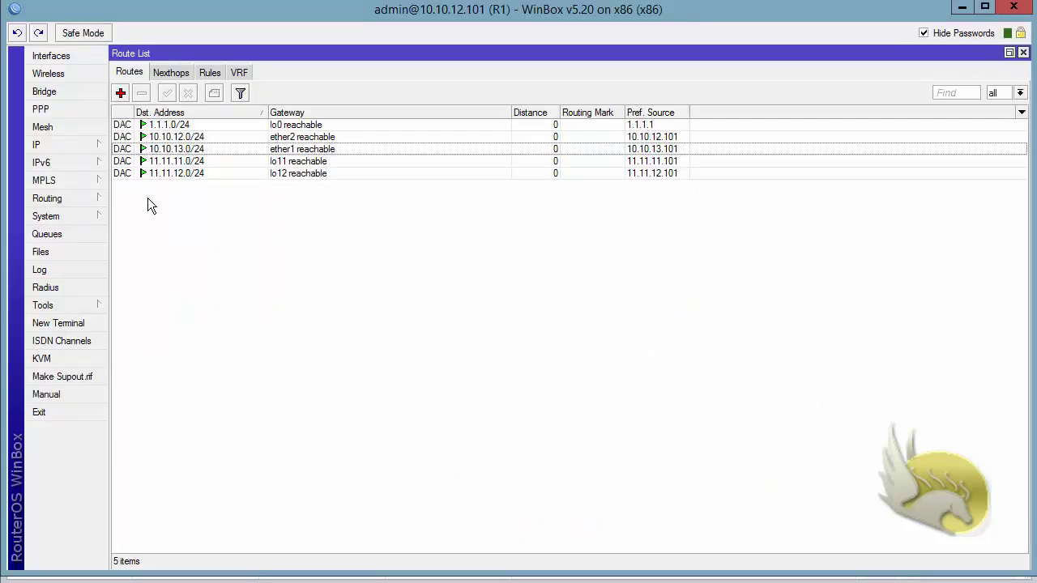
In the WinBox session of R1, open the RIP configuration and start a new RIP network entry.
{"action": "left_click", "coordinate": [72, 199]}
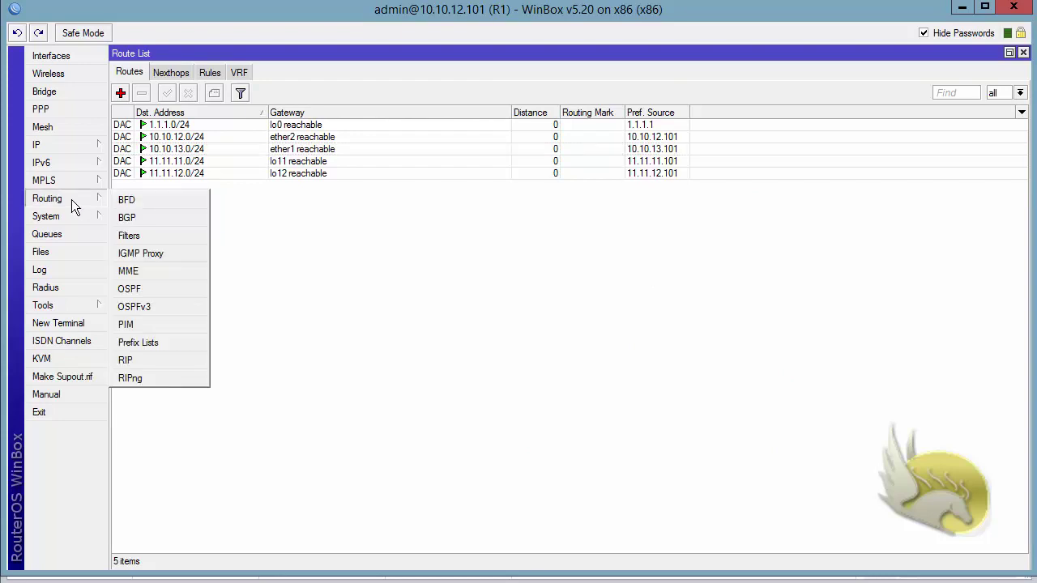
{"action": "left_click", "coordinate": [143, 359]}
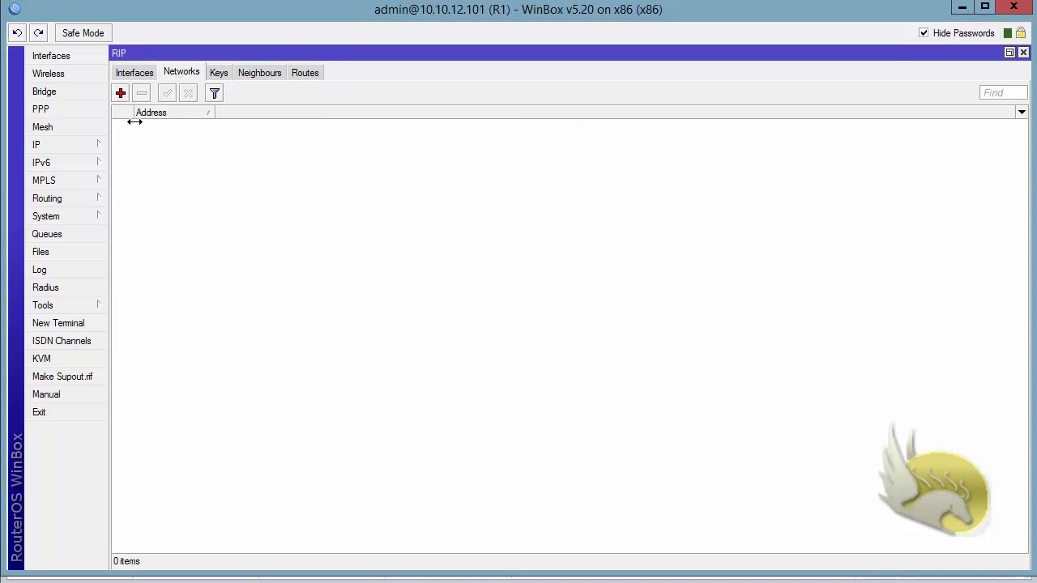
{"action": "left_click", "coordinate": [121, 94]}
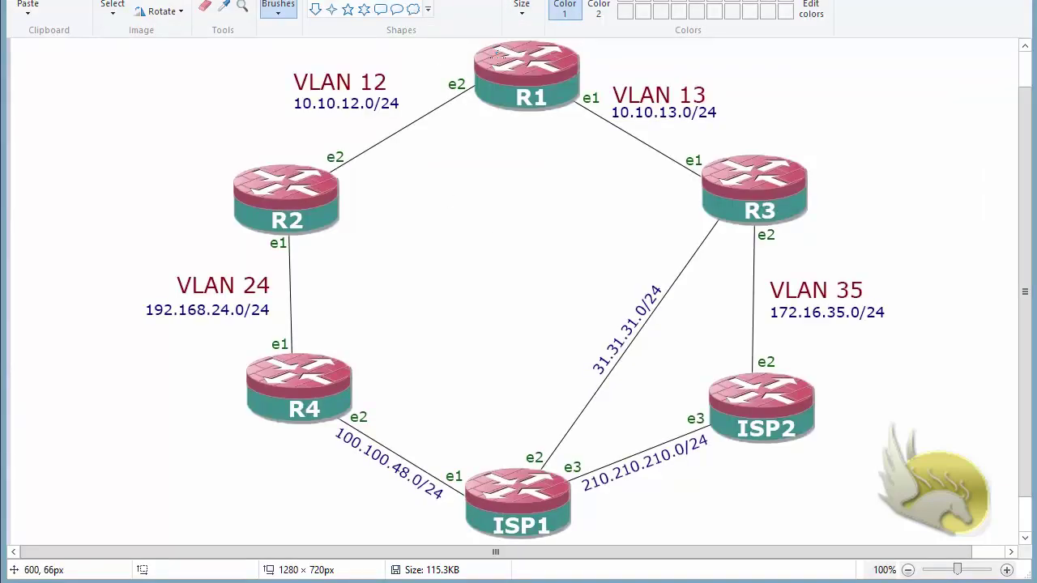
Circle the VLAN 12 and VLAN 13 subnet labels beside R1 on the Paint network diagram.
{"action": "mouse_move", "coordinate": [402, 120]}
{"action": "left_mouse_down"}
{"action": "mouse_move", "coordinate": [263, 98]}
{"action": "mouse_move", "coordinate": [427, 85]}
{"action": "mouse_move", "coordinate": [389, 120]}
{"action": "left_mouse_up"}
{"action": "mouse_move", "coordinate": [729, 123]}
{"action": "left_mouse_down"}
{"action": "mouse_move", "coordinate": [628, 130]}
{"action": "mouse_move", "coordinate": [648, 72]}
{"action": "mouse_move", "coordinate": [685, 148]}
{"action": "left_mouse_up"}
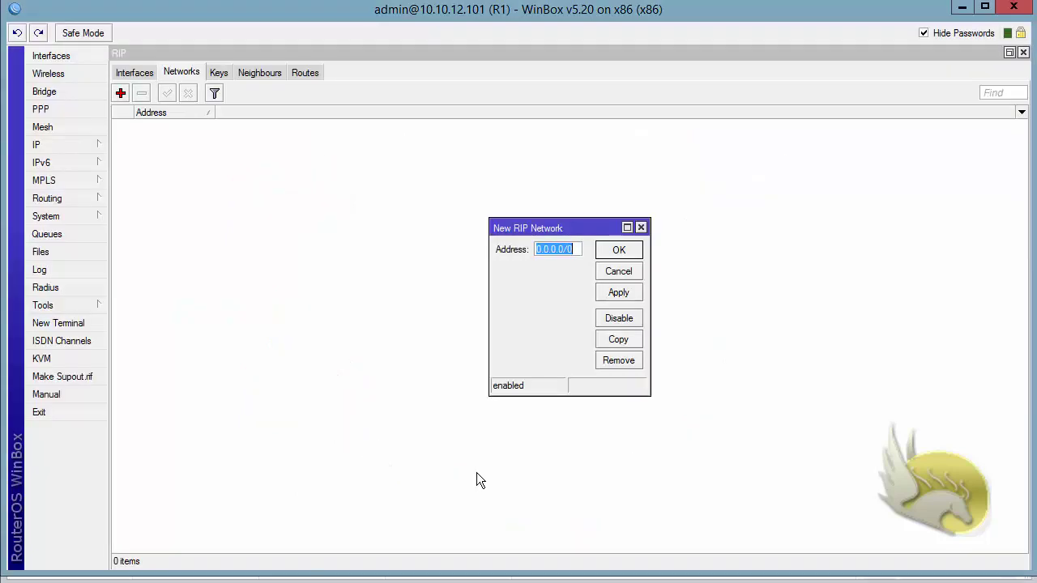
In WinBox for R1, add the RIP networks 10.10.12.0/24 and 10.10.13.0/24.
{"action": "type", "text": "10.10.12.0"}
{"action": "type", "text": "/24"}
{"action": "left_click", "coordinate": [618, 250]}
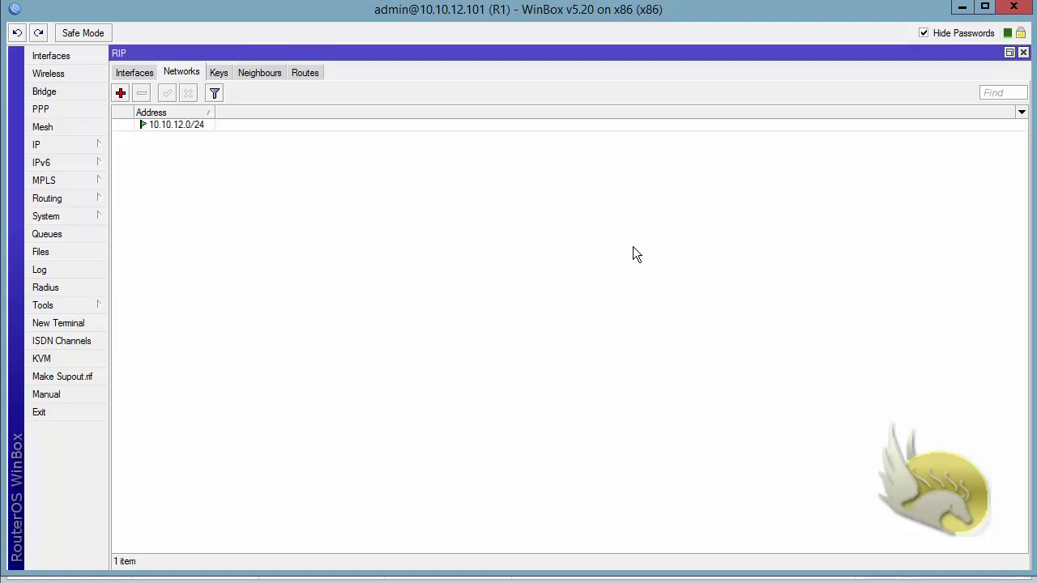
{"action": "left_click", "coordinate": [120, 93]}
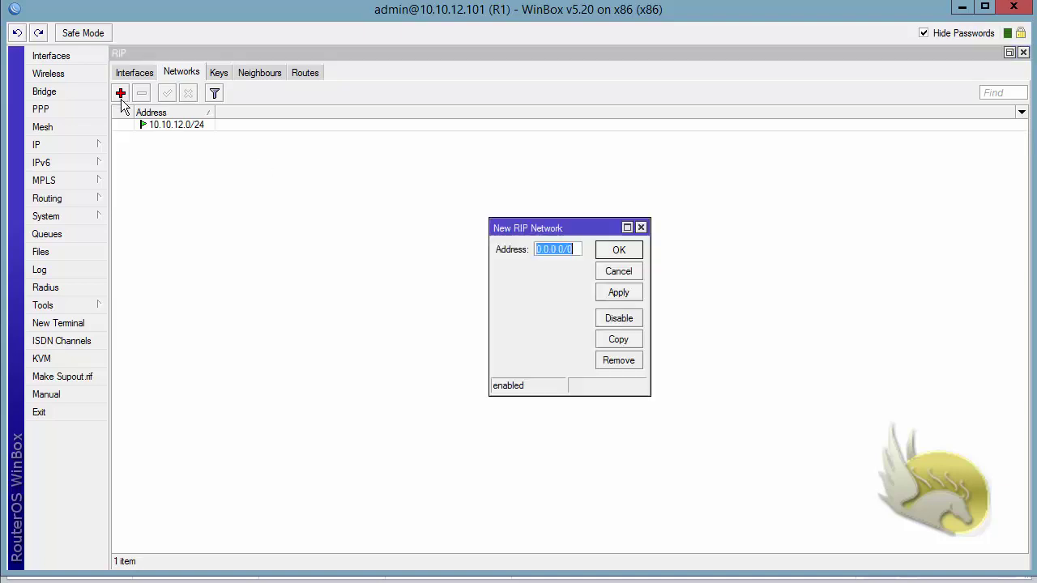
{"action": "type", "text": "10.10.13.0/24"}
{"action": "key", "text": "Return"}
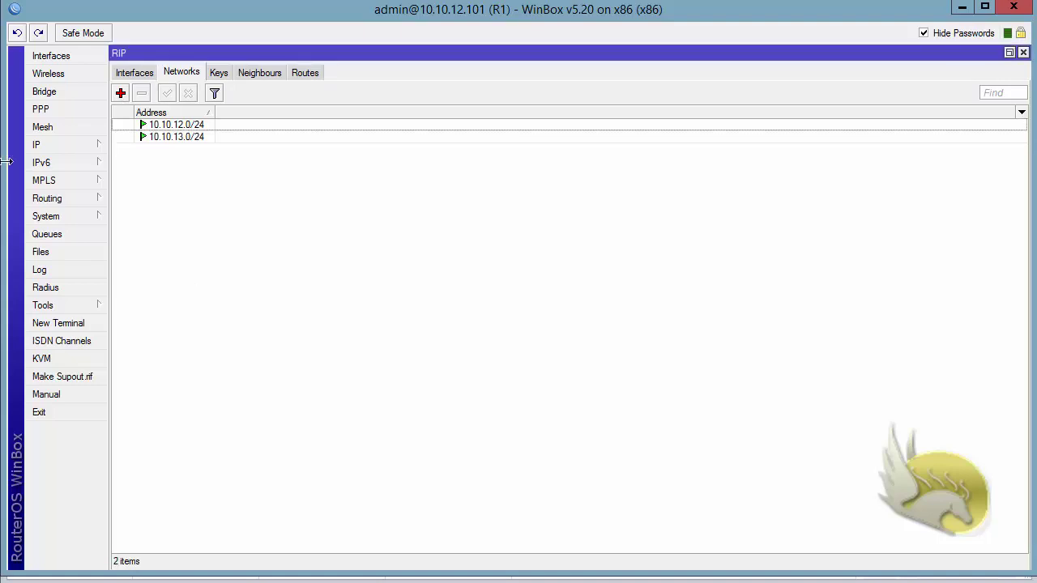
Add R1's loopback network 1.1.1.0/24 to its RIP networks.
{"action": "left_click", "coordinate": [120, 93]}
{"action": "type", "text": "1.1."}
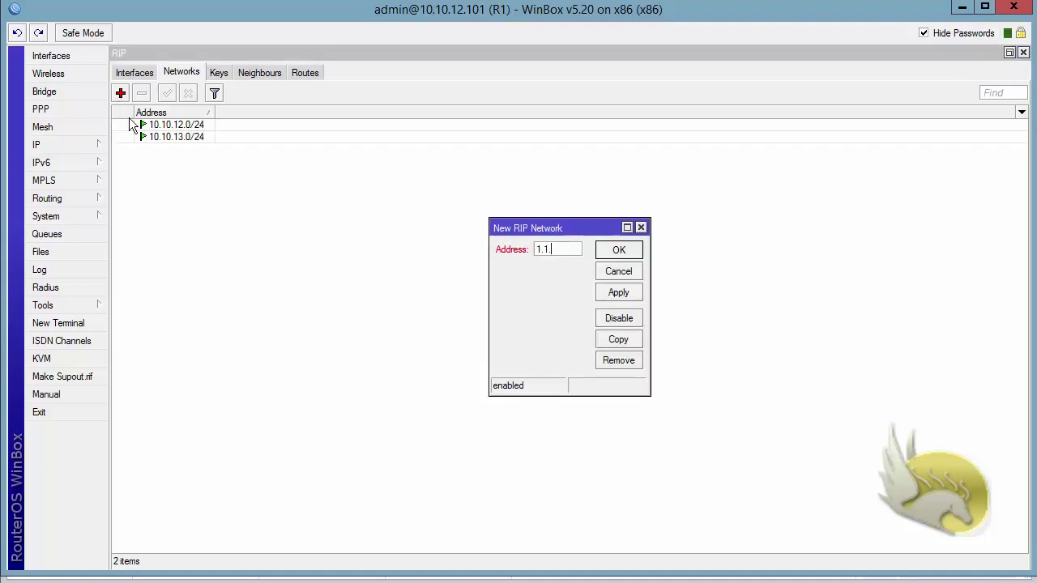
{"action": "type", "text": "1.0/24"}
{"action": "key", "text": "Return"}
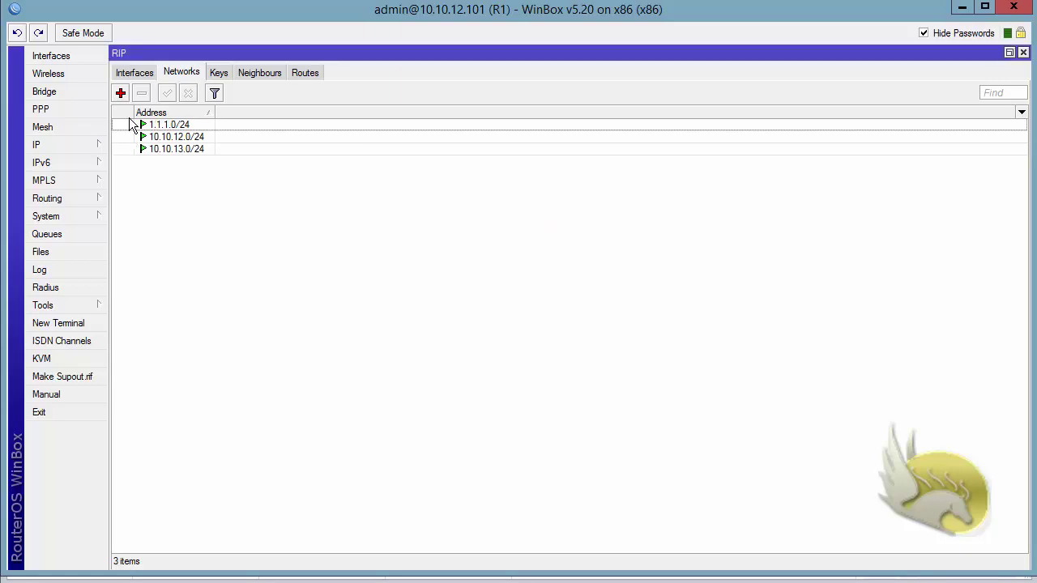
Review R1's RIP interfaces, keys and routes, examining which destination networks RIP lists.
{"action": "left_click", "coordinate": [134, 73]}
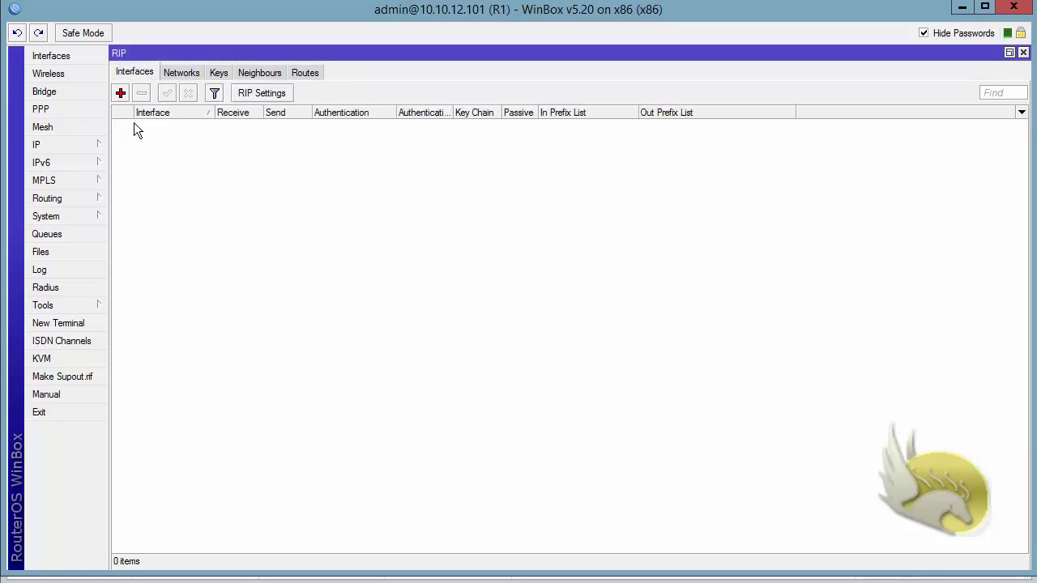
{"action": "left_click", "coordinate": [216, 74]}
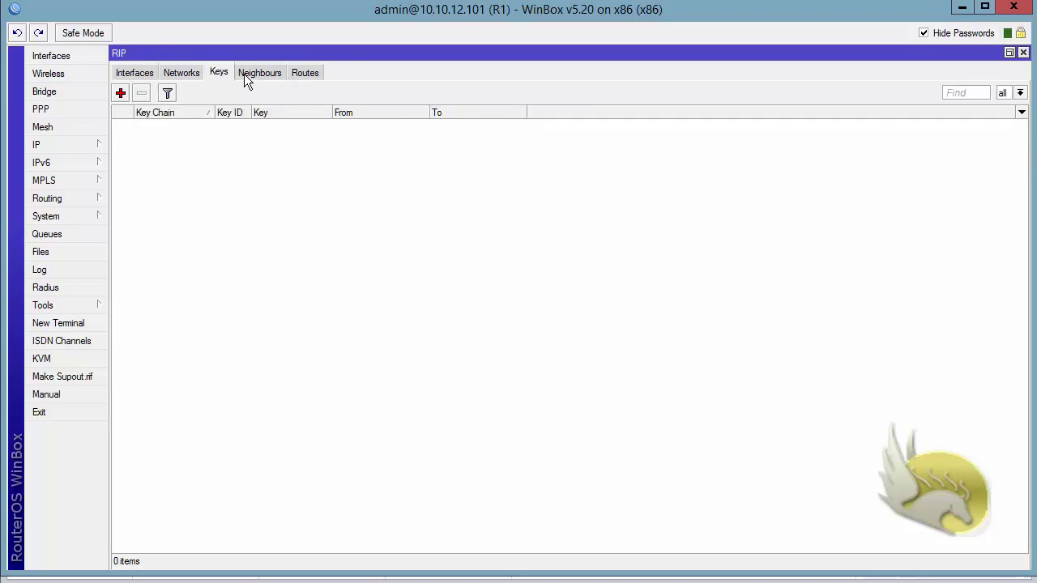
{"action": "left_click", "coordinate": [301, 74]}
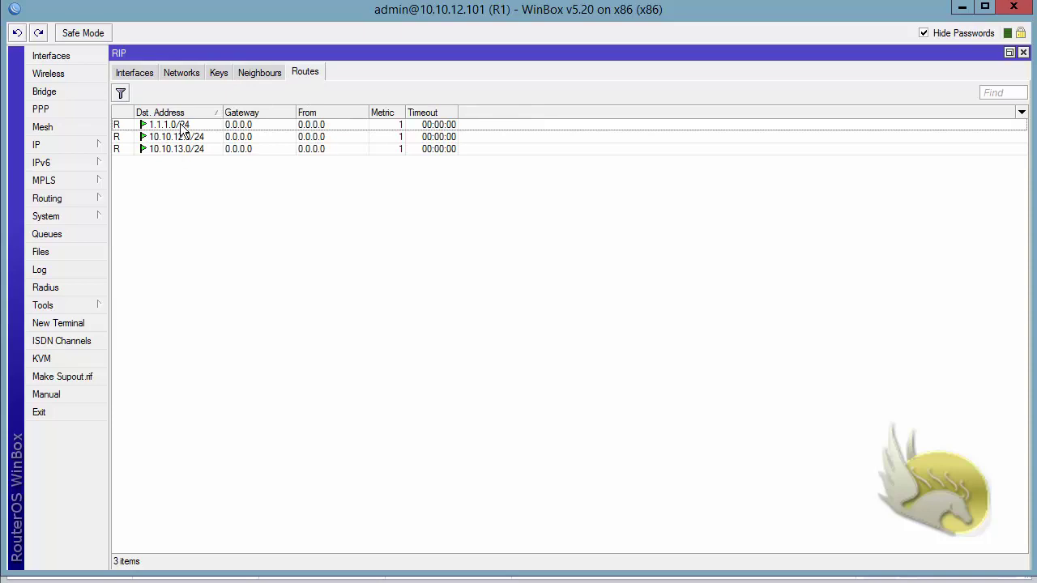
{"action": "mouse_move", "coordinate": [182, 133]}
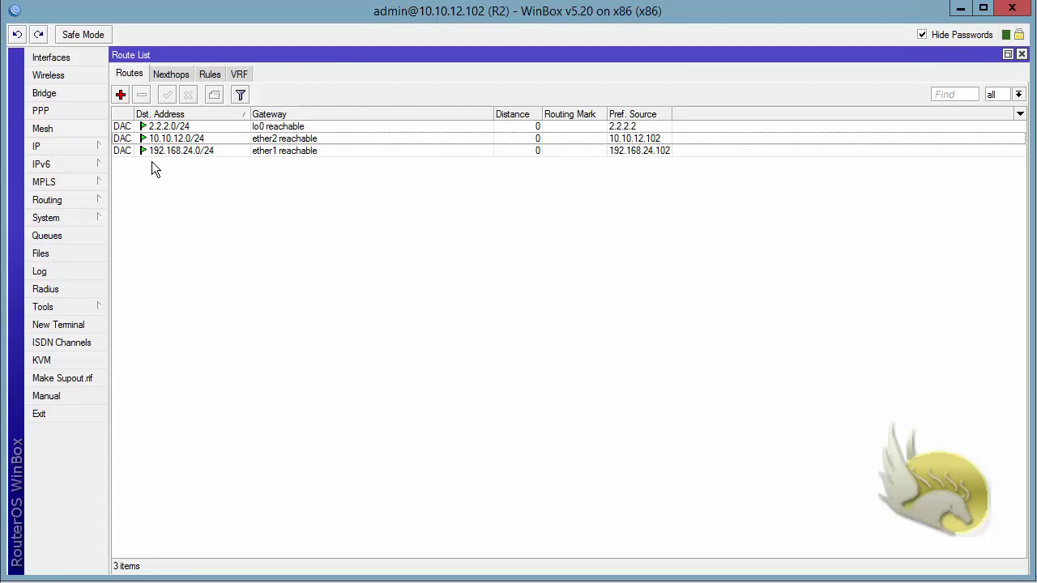
In the WinBox session of R2, open the RIP configuration and add the network 10.10.12.0/24.
{"action": "left_click", "coordinate": [104, 198]}
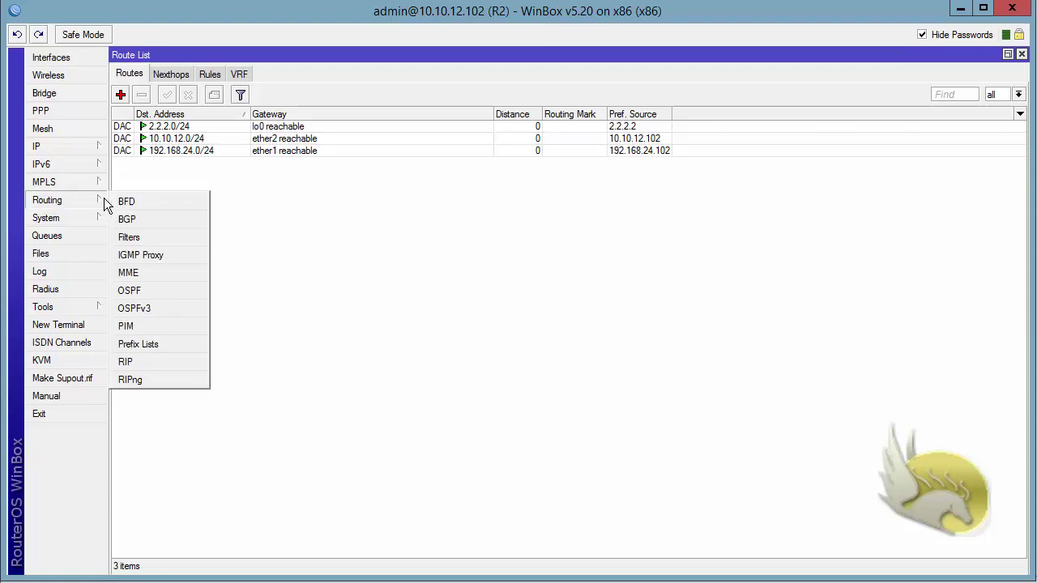
{"action": "left_click", "coordinate": [151, 362]}
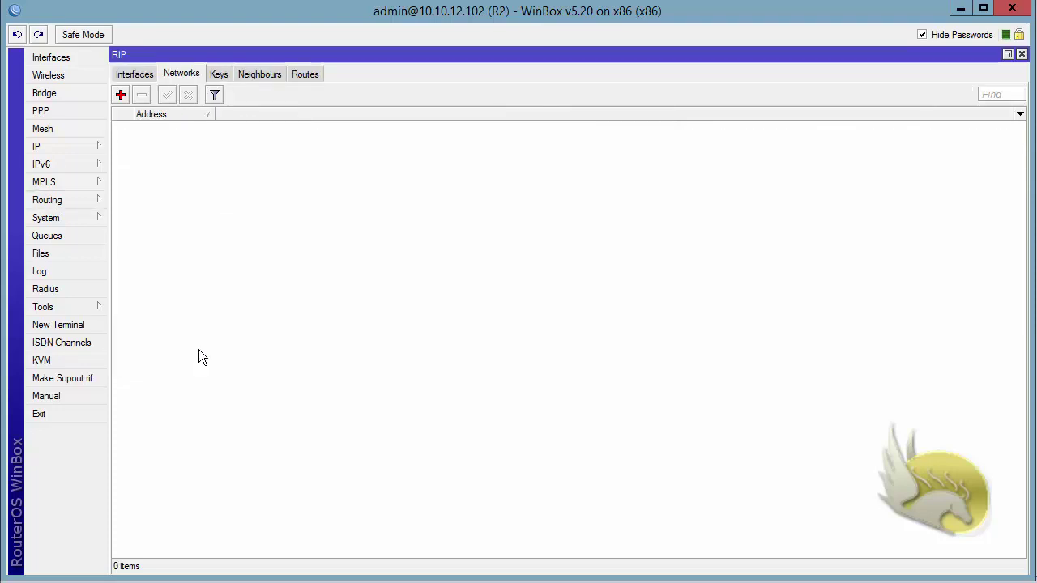
{"action": "left_click", "coordinate": [127, 81]}
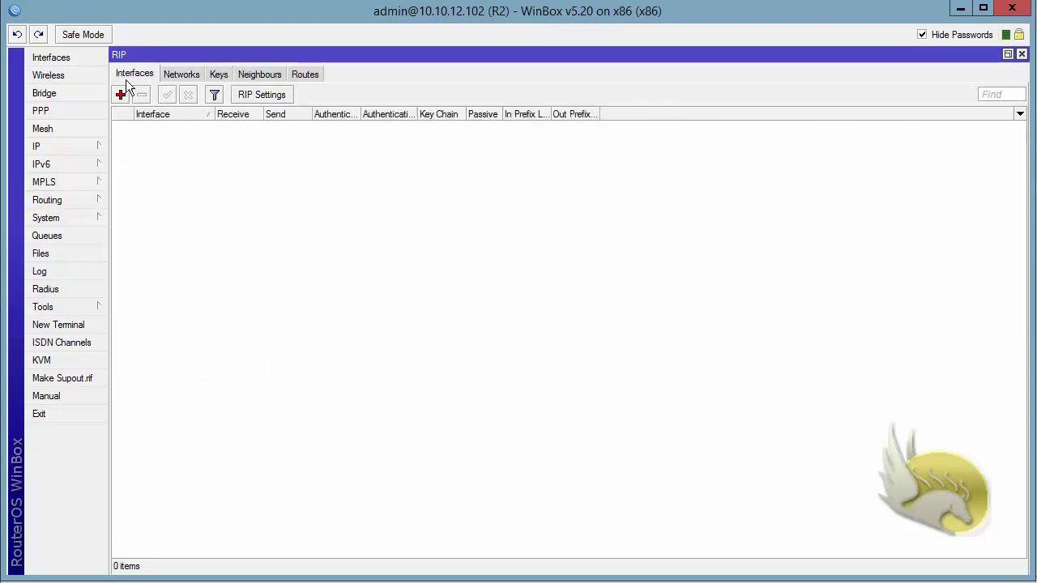
{"action": "left_click", "coordinate": [181, 76]}
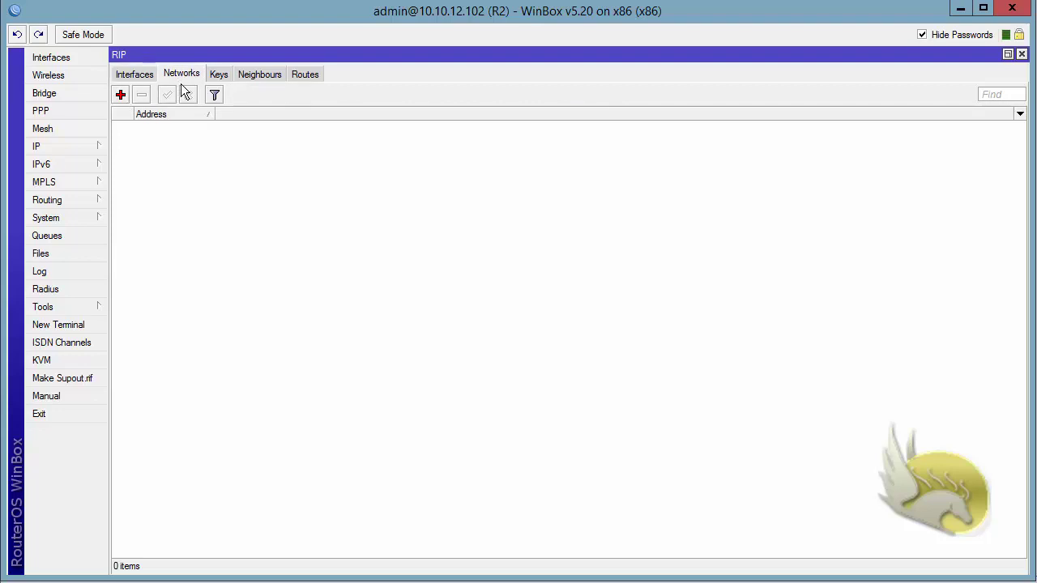
{"action": "left_click", "coordinate": [120, 95]}
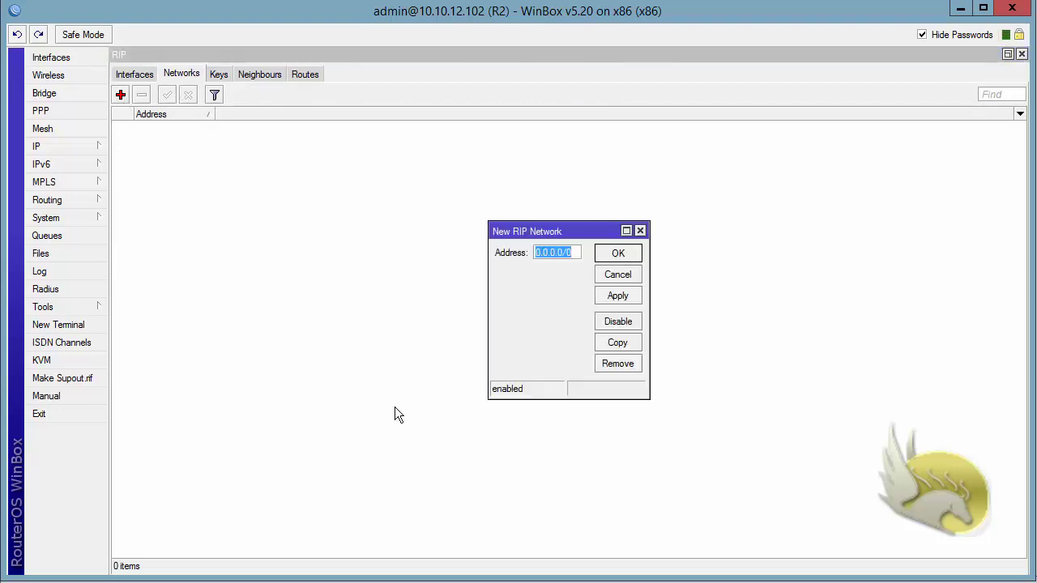
{"action": "type", "text": "10.10"}
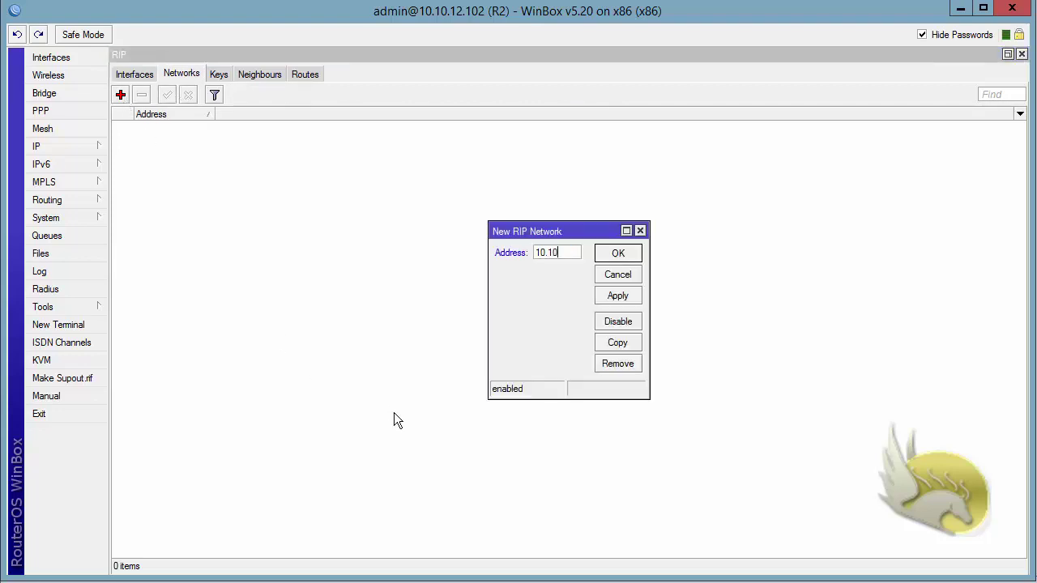
{"action": "type", "text": ".12.0/24"}
{"action": "key", "text": "Return"}
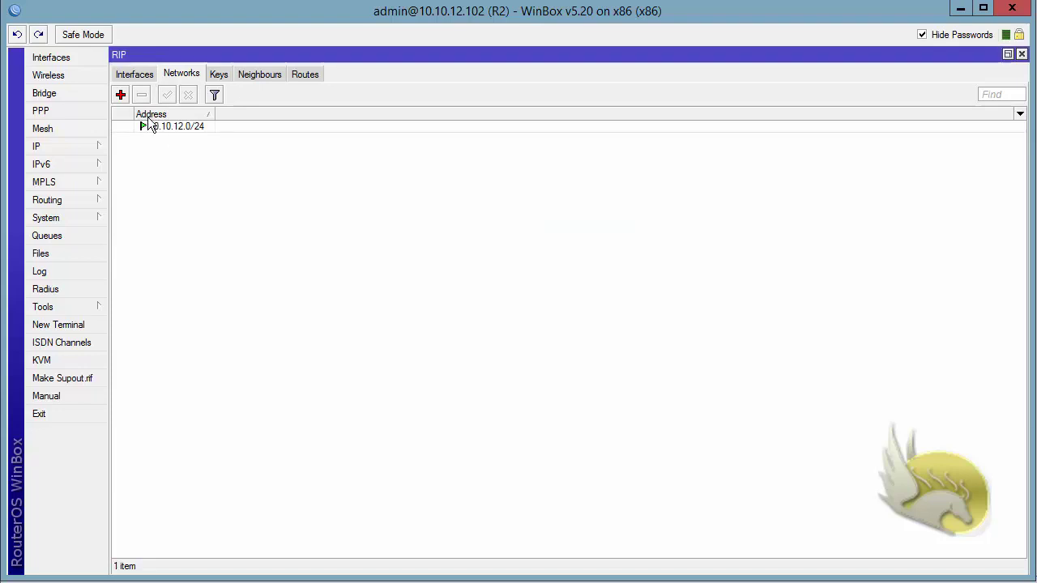
Add R2's loopback network 2.2.2.0/24 to its RIP networks.
{"action": "left_click", "coordinate": [120, 95]}
{"action": "type", "text": "2.2.2"}
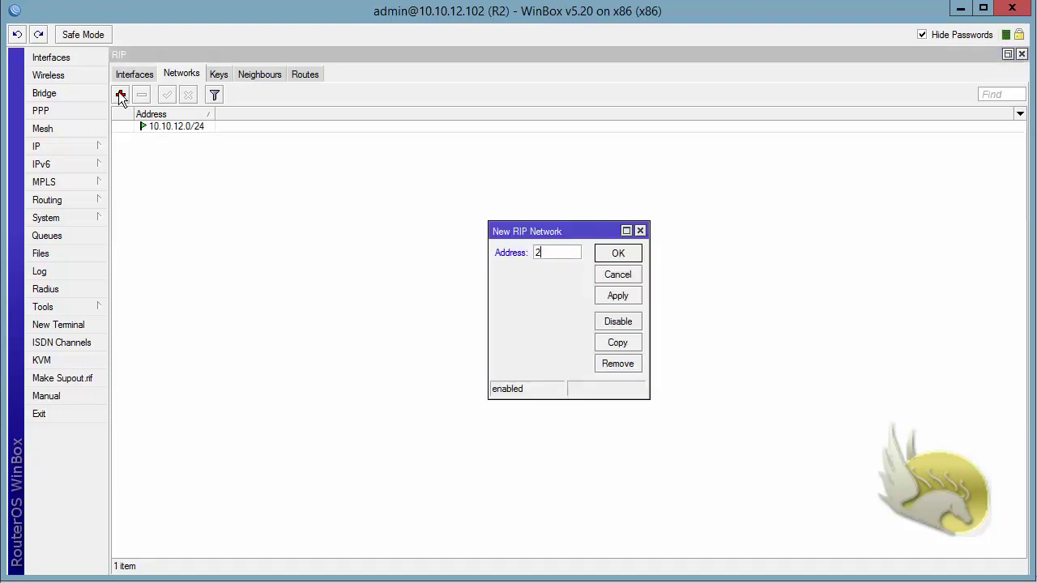
{"action": "type", "text": "/24"}
{"action": "key", "text": "Return"}
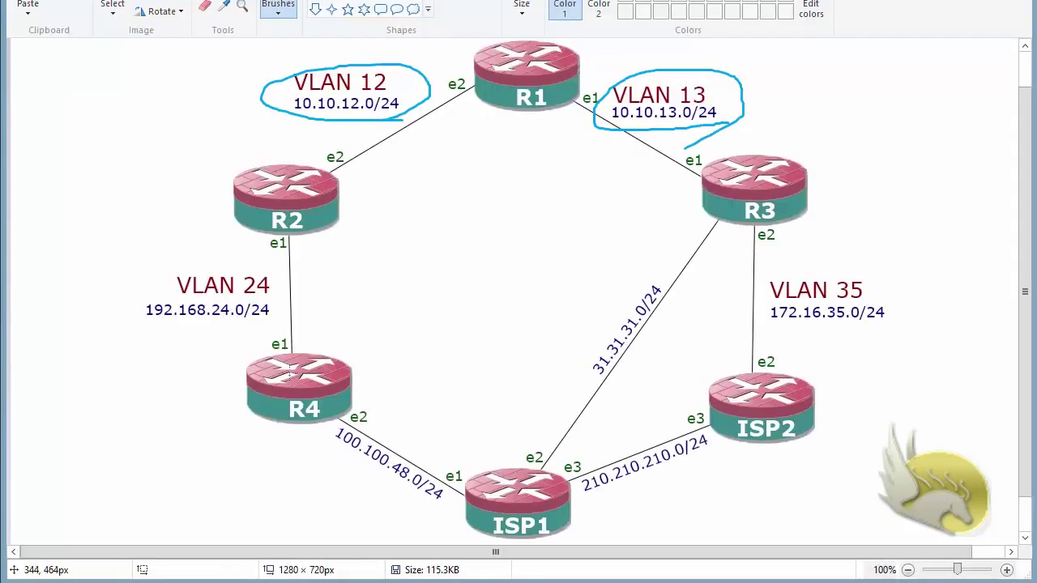
Circle the VLAN 24 label on the Paint diagram and add 192.168.24.0/24 to R2's RIP networks in WinBox.
{"action": "mouse_move", "coordinate": [280, 328]}
{"action": "left_mouse_down"}
{"action": "mouse_move", "coordinate": [159, 327]}
{"action": "mouse_move", "coordinate": [201, 274]}
{"action": "mouse_move", "coordinate": [271, 328]}
{"action": "mouse_move", "coordinate": [162, 339]}
{"action": "left_mouse_up"}
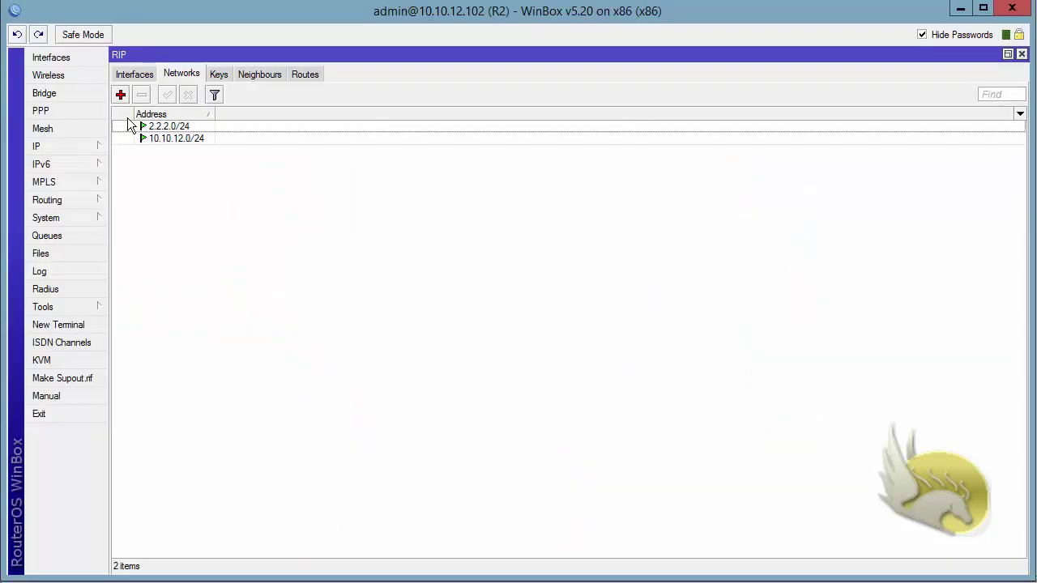
{"action": "left_click", "coordinate": [120, 95]}
{"action": "type", "text": "192"}
{"action": "type", "text": ".168.24.0"}
{"action": "type", "text": "/24"}
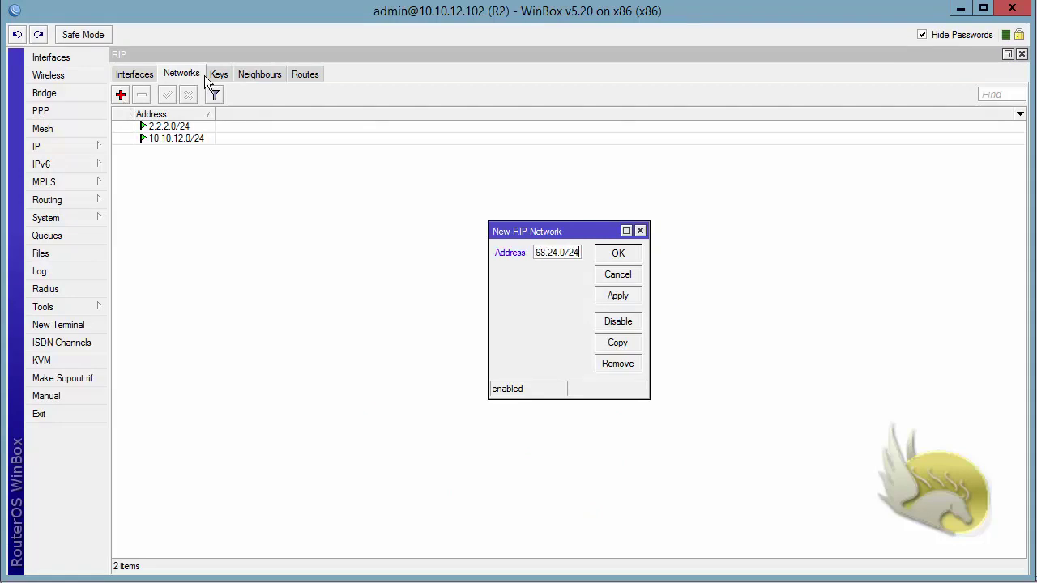
{"action": "left_click", "coordinate": [605, 253]}
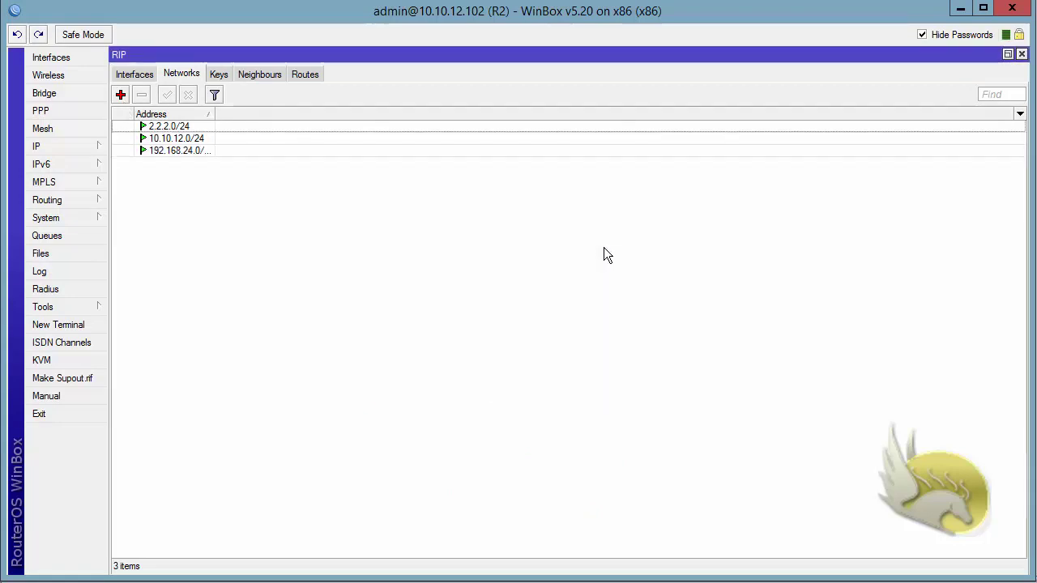
Examine the 1.1.1.0/24 and 10.10.13.0/24 entries among R2's RIP routes.
{"action": "left_click", "coordinate": [308, 77]}
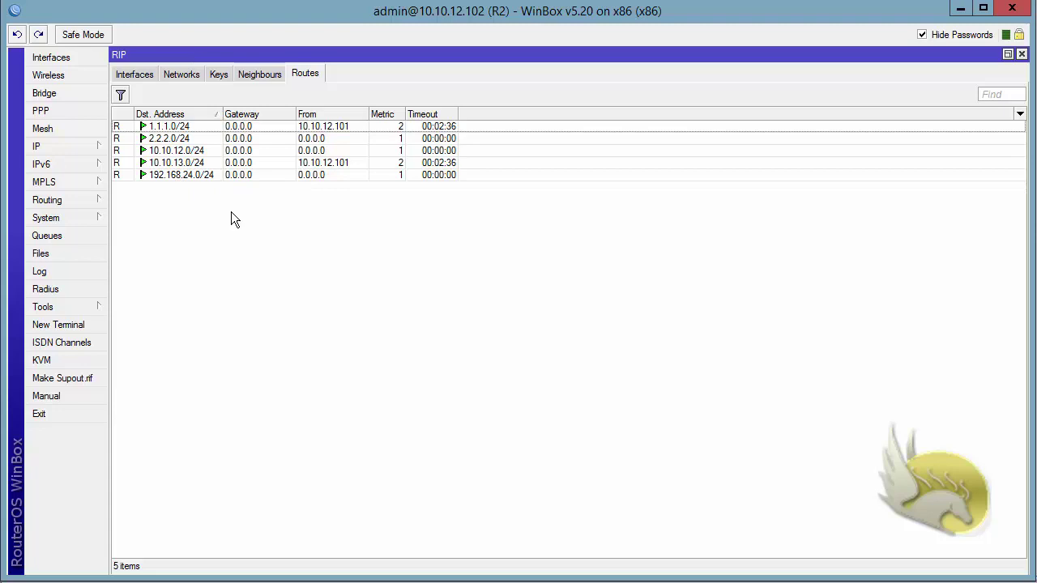
{"action": "left_click", "coordinate": [185, 127]}
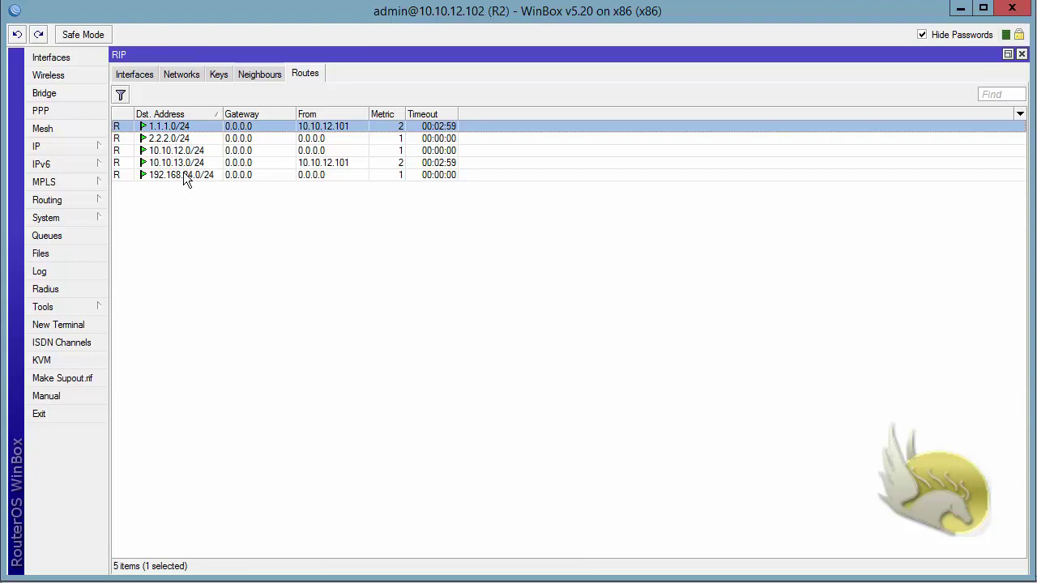
{"action": "left_click", "coordinate": [186, 163]}
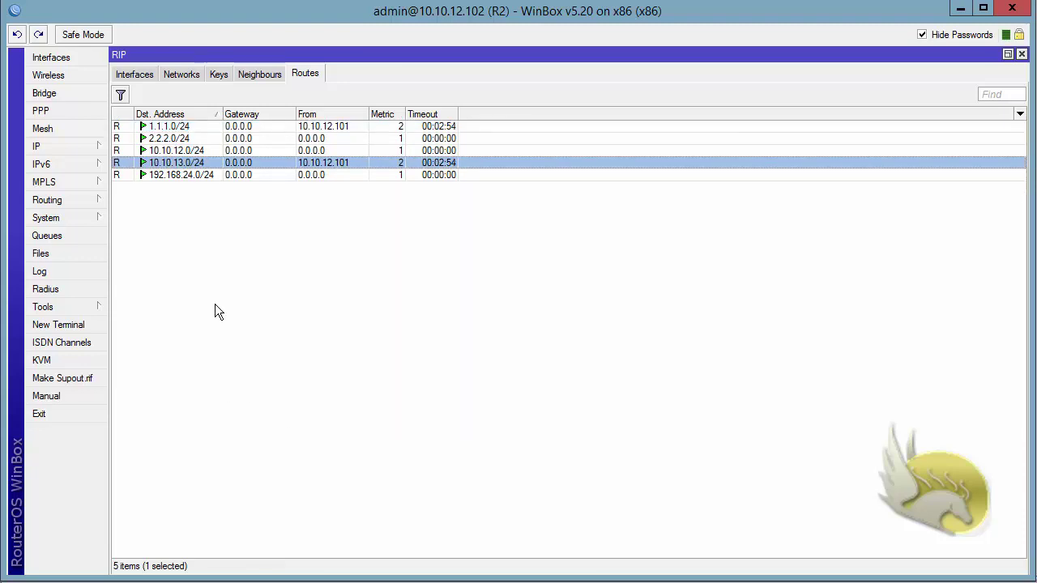
Open R2's IP route list and highlight the 10.10.13.0/24 and 1.1.1.0/24 routes together for inspection.
{"action": "left_click", "coordinate": [90, 148]}
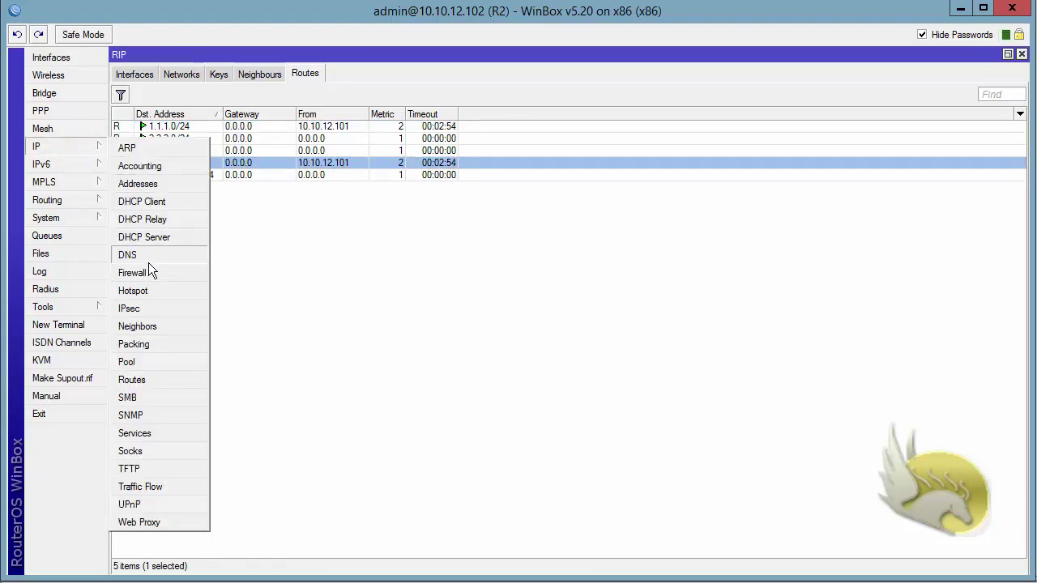
{"action": "left_click", "coordinate": [171, 380]}
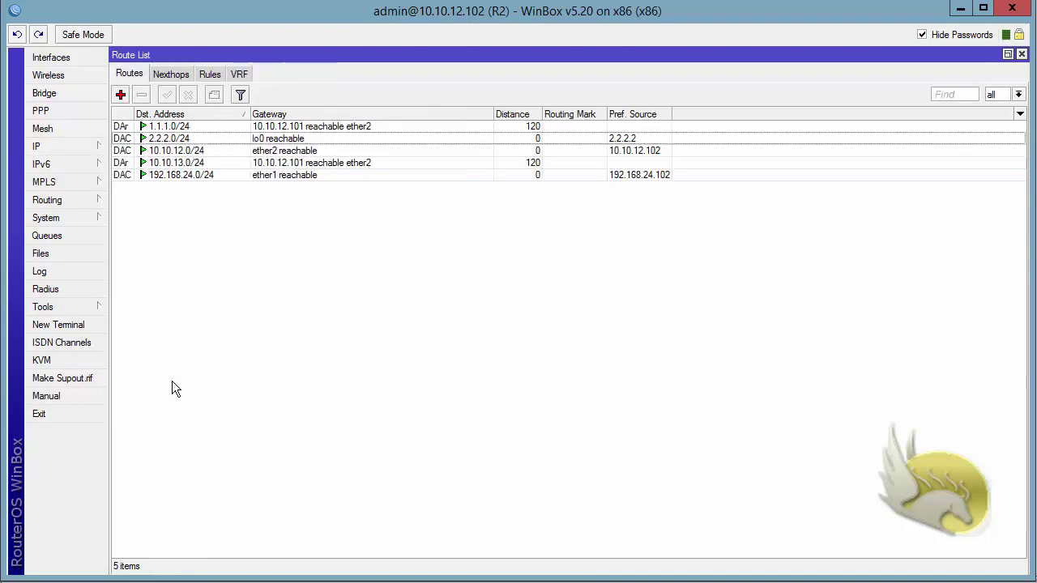
{"action": "left_click", "coordinate": [126, 164]}
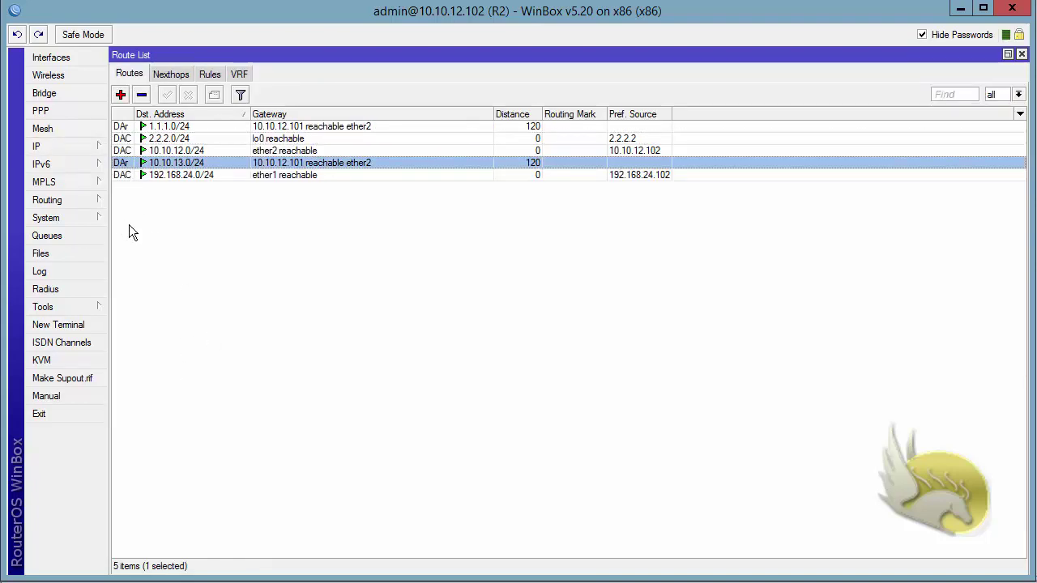
{"action": "left_click", "coordinate": [129, 127], "text": "ctrl"}
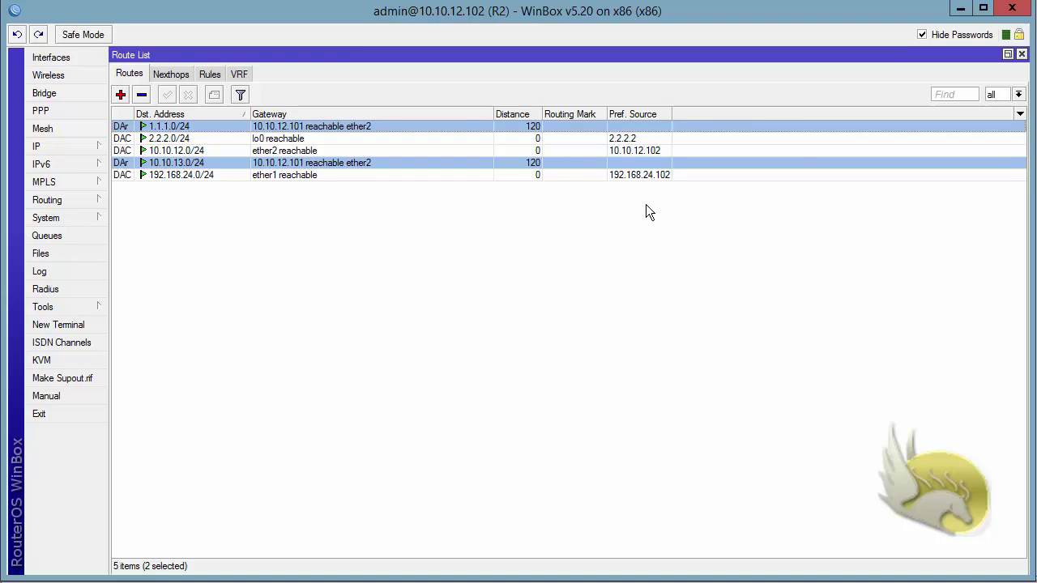
Ping R1's loopback 1.1.1.1 from R2, stopping once replies have been collected.
{"action": "left_click", "coordinate": [87, 306]}
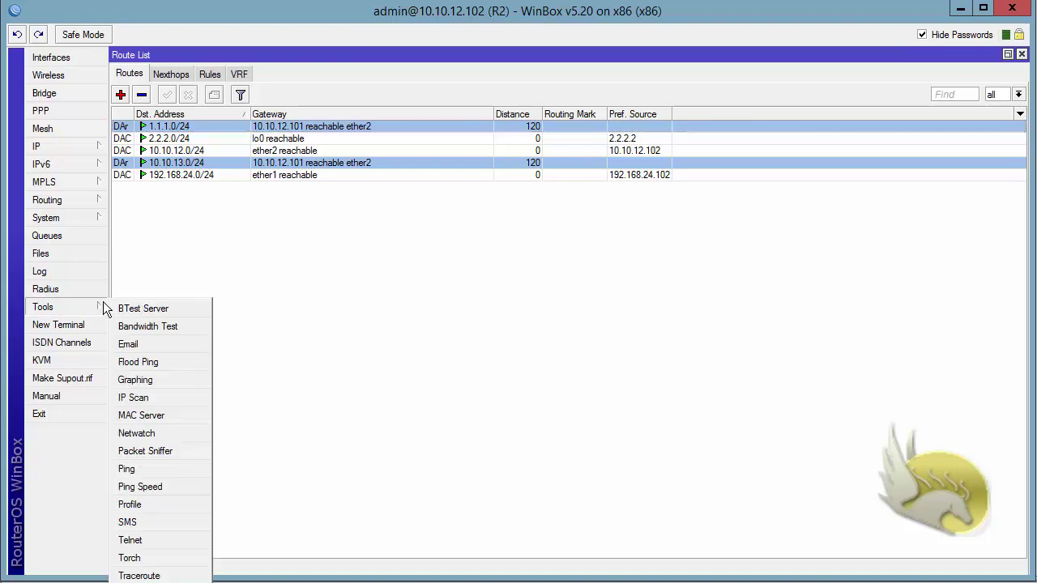
{"action": "left_click", "coordinate": [131, 470]}
{"action": "type", "text": "1.1.1.1"}
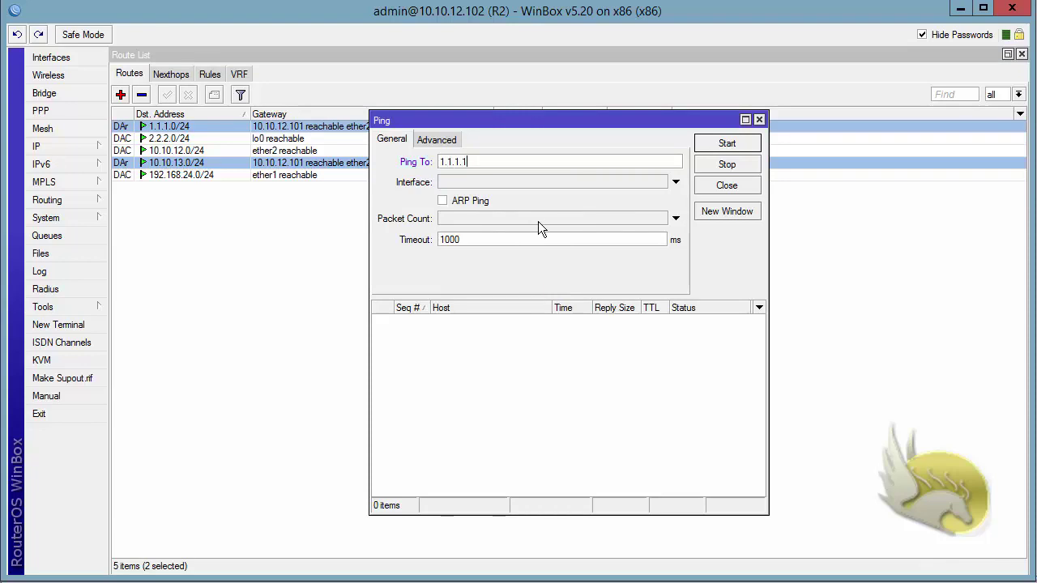
{"action": "left_click", "coordinate": [712, 147]}
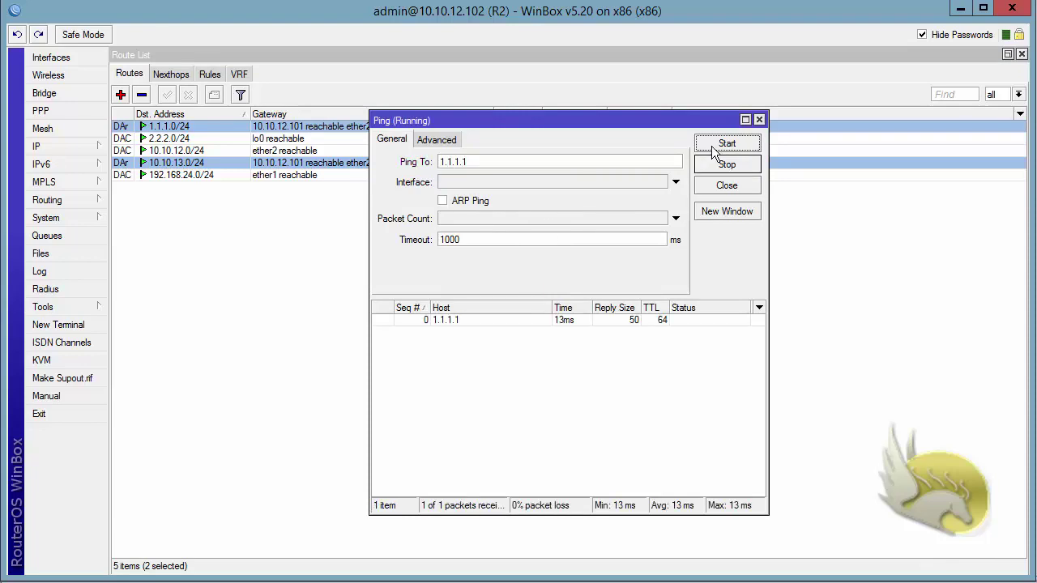
{"action": "left_click", "coordinate": [711, 165]}
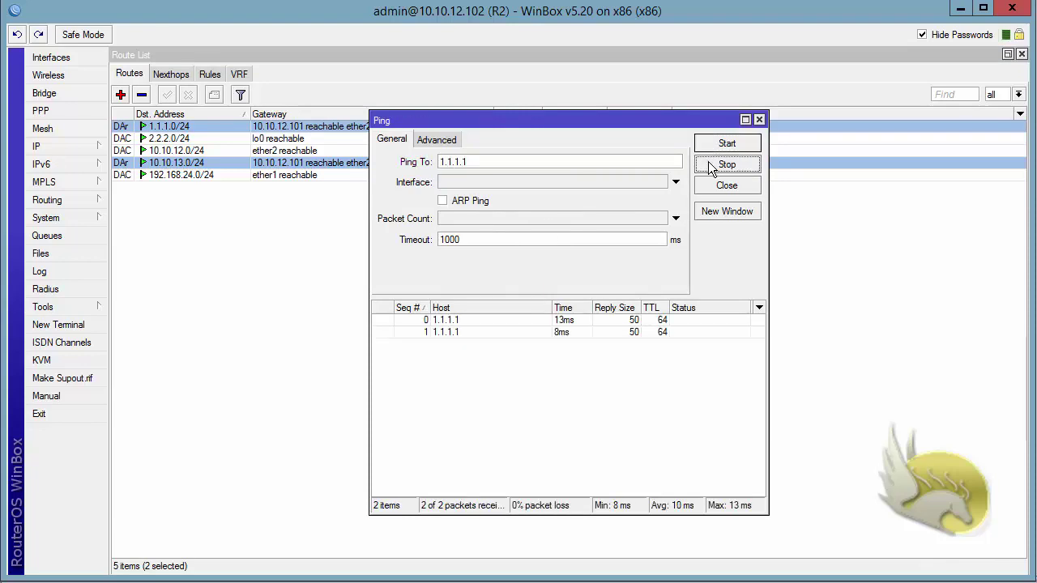
Ping 1.1.1.1 from R2 with source address 2.2.2.2, and check the 2.2.2.0/24 entry in R1's RIP routes.
{"action": "left_click", "coordinate": [437, 141]}
{"action": "double_click", "coordinate": [466, 163]}
{"action": "type", "text": "2.2.2.2"}
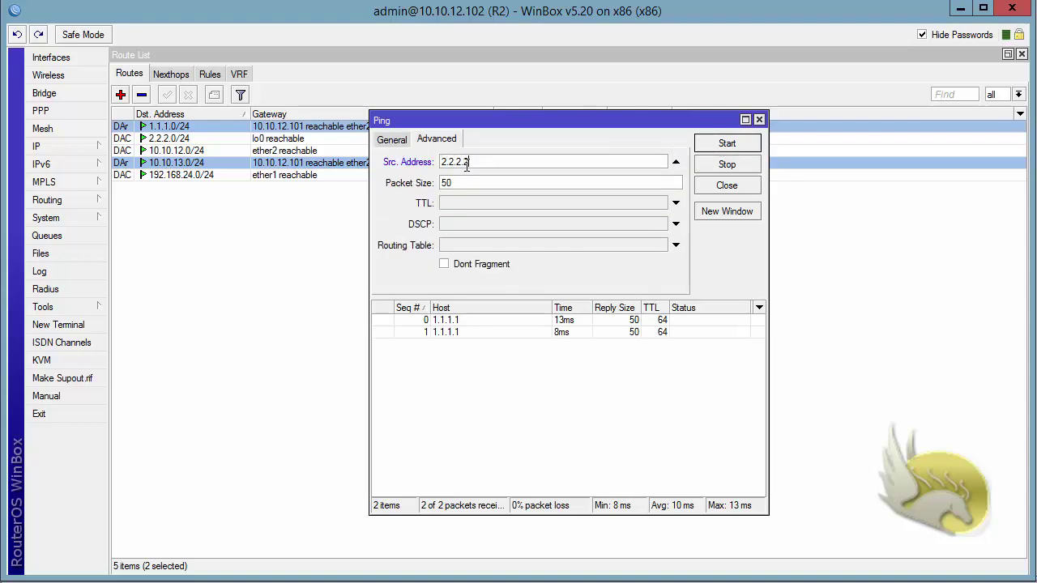
{"action": "left_click", "coordinate": [712, 143]}
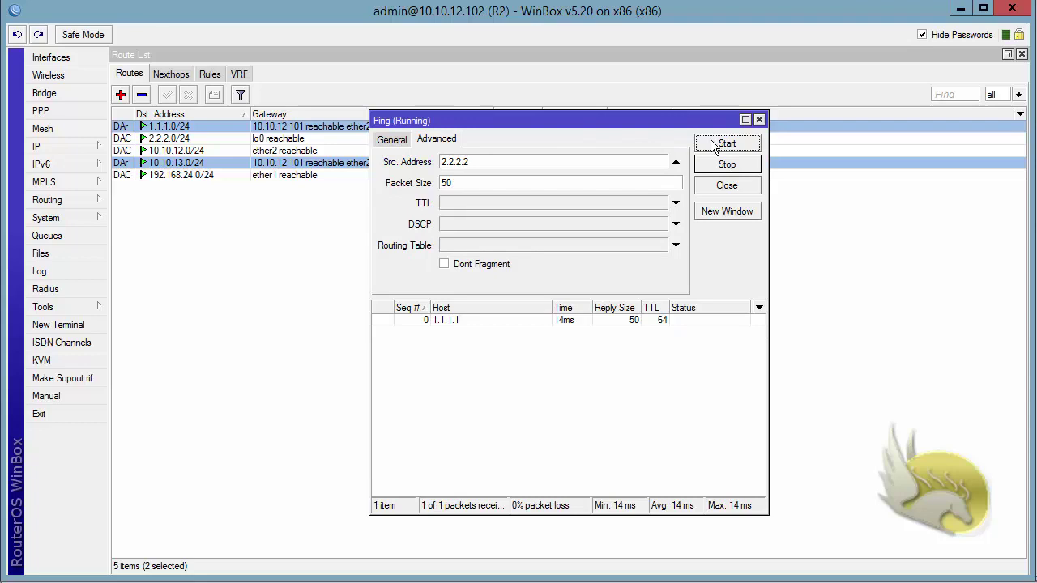
{"action": "left_click", "coordinate": [727, 165]}
{"action": "left_click", "coordinate": [759, 120]}
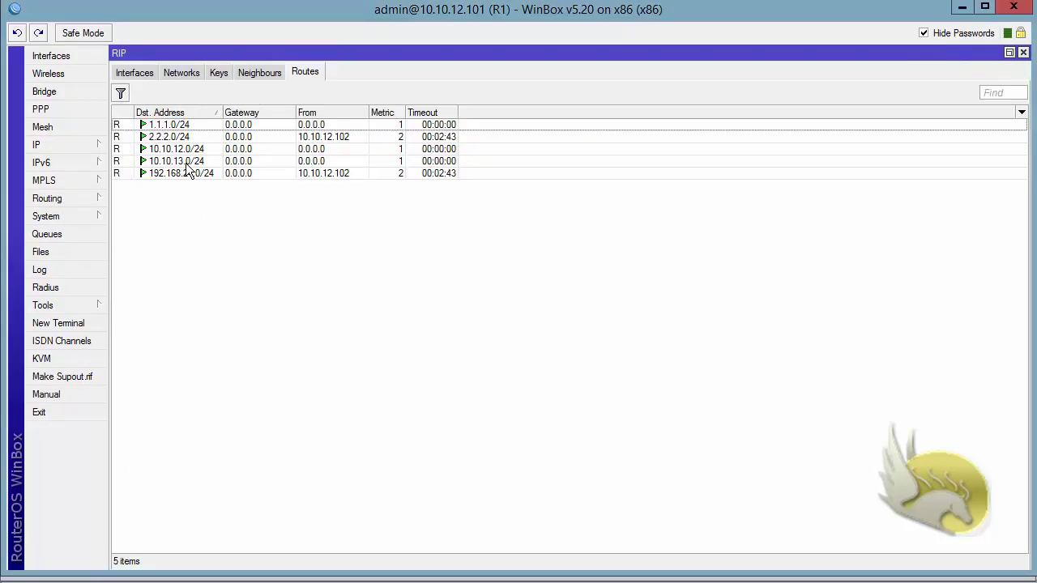
{"action": "left_click", "coordinate": [175, 137]}
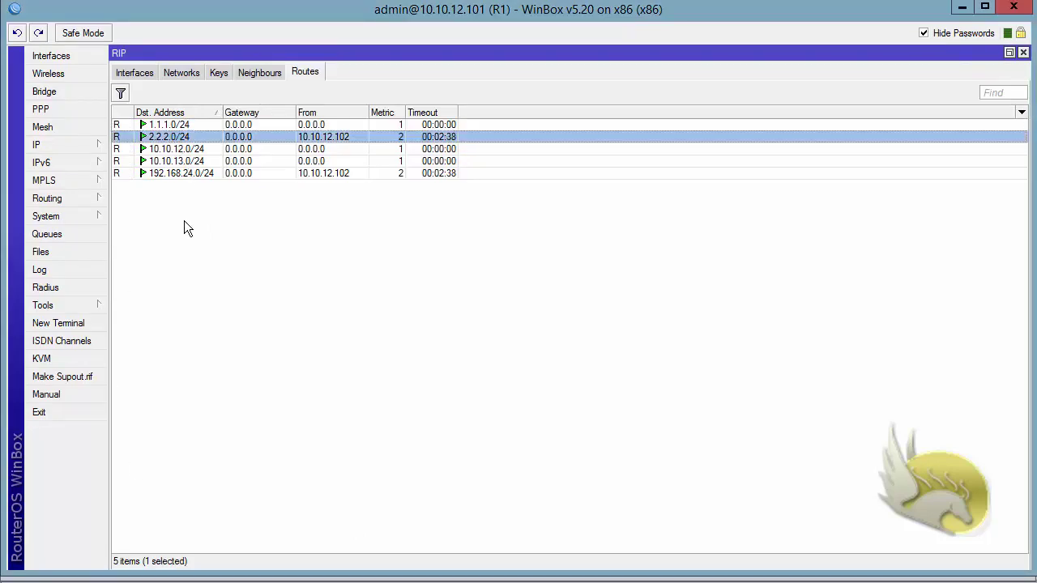
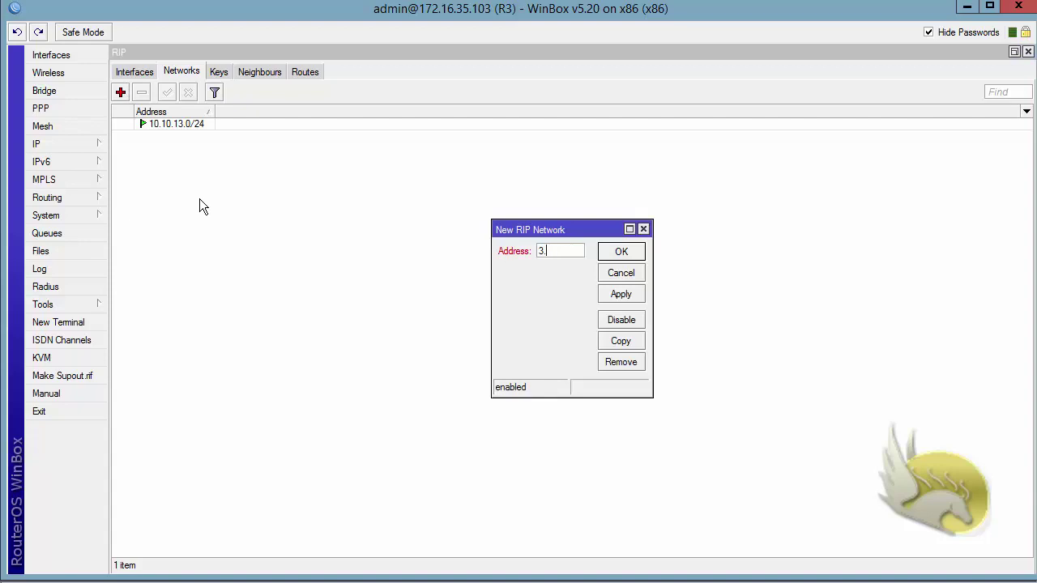
Add the networks 3.3.3.0/24 and 172.16.35.0/24 to R3's RIP networks.
{"action": "type", "text": "0/24"}
{"action": "key", "text": "Return"}
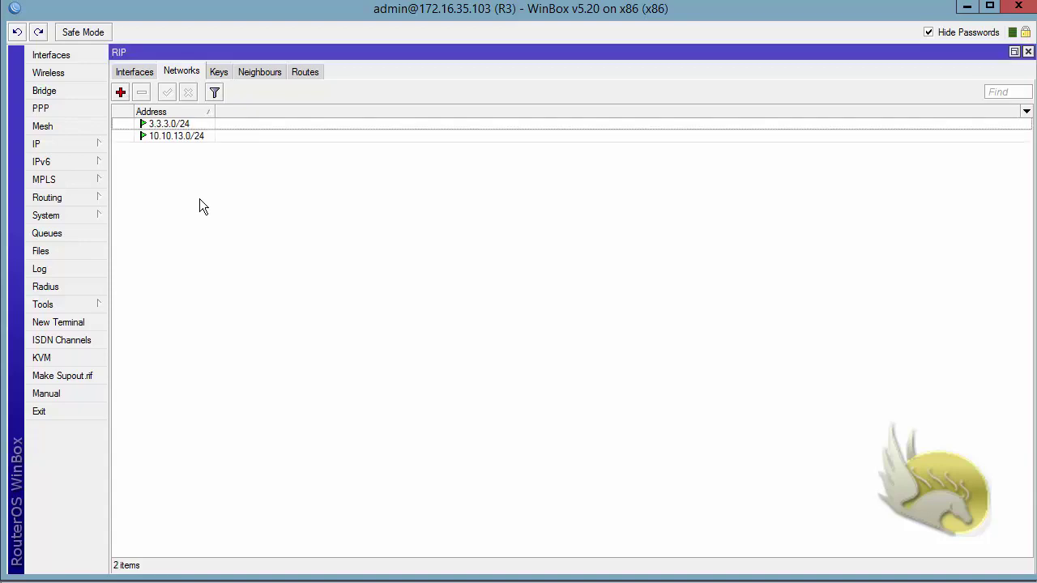
{"action": "left_click", "coordinate": [120, 92]}
{"action": "type", "text": "17"}
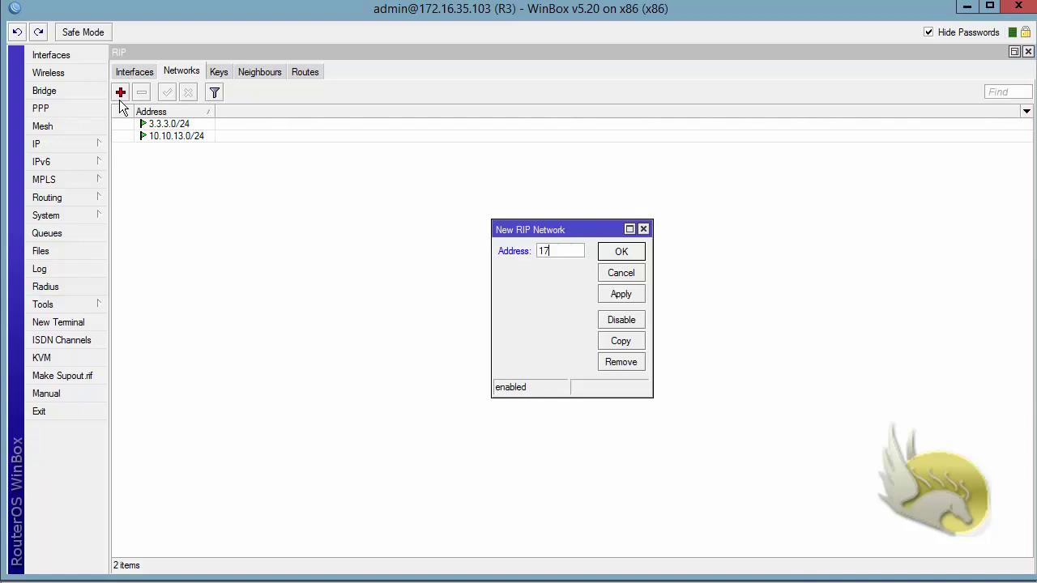
{"action": "type", "text": "2.16.35.0."}
{"action": "key", "text": "BackSpace"}
{"action": "type", "text": "/24"}
{"action": "key", "text": "Return"}
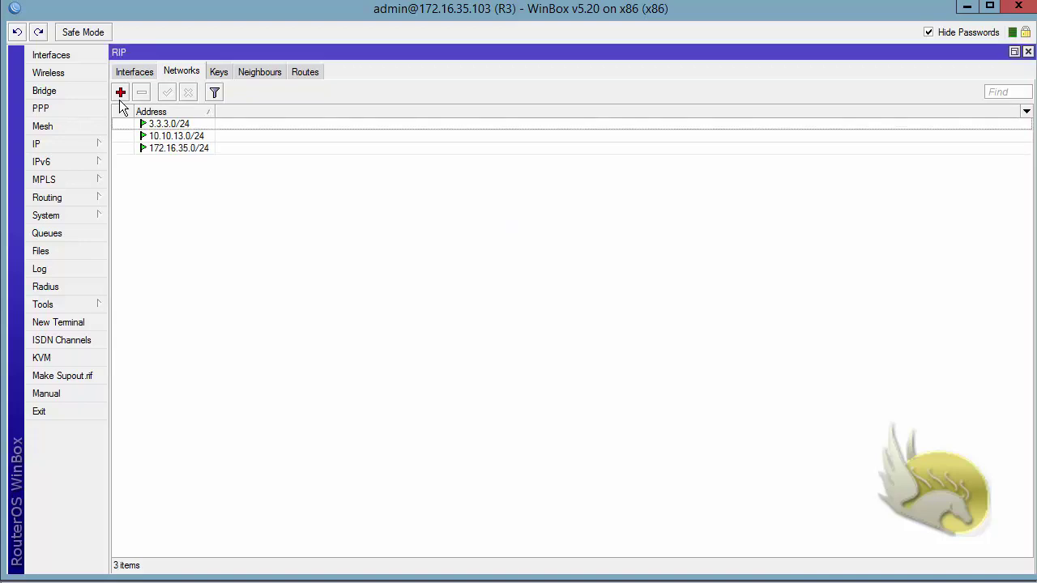
Display R3's RIP routes and examine the 2.2.2.0/24 entry.
{"action": "left_click", "coordinate": [298, 72]}
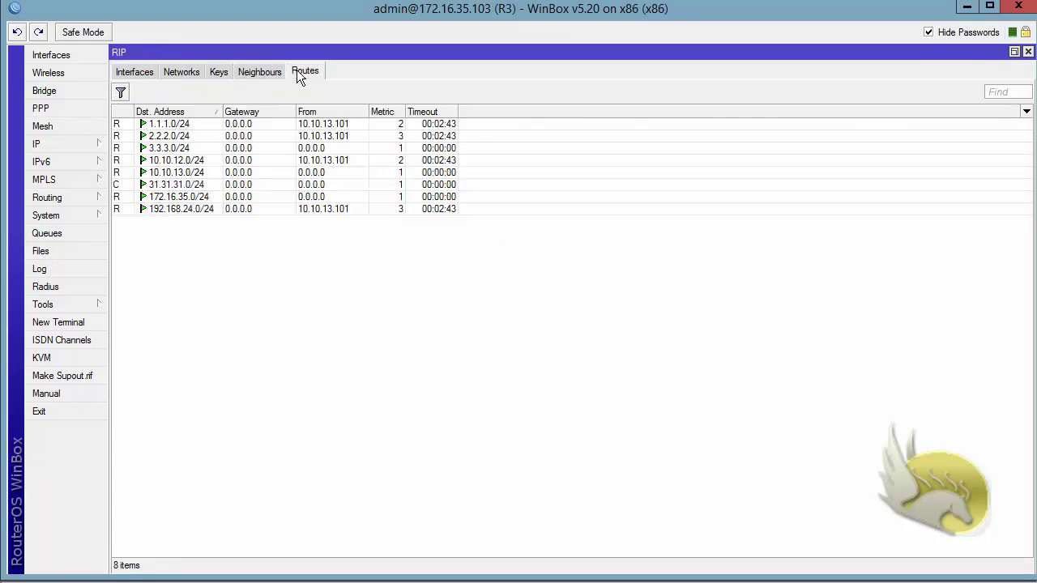
{"action": "left_click", "coordinate": [186, 137]}
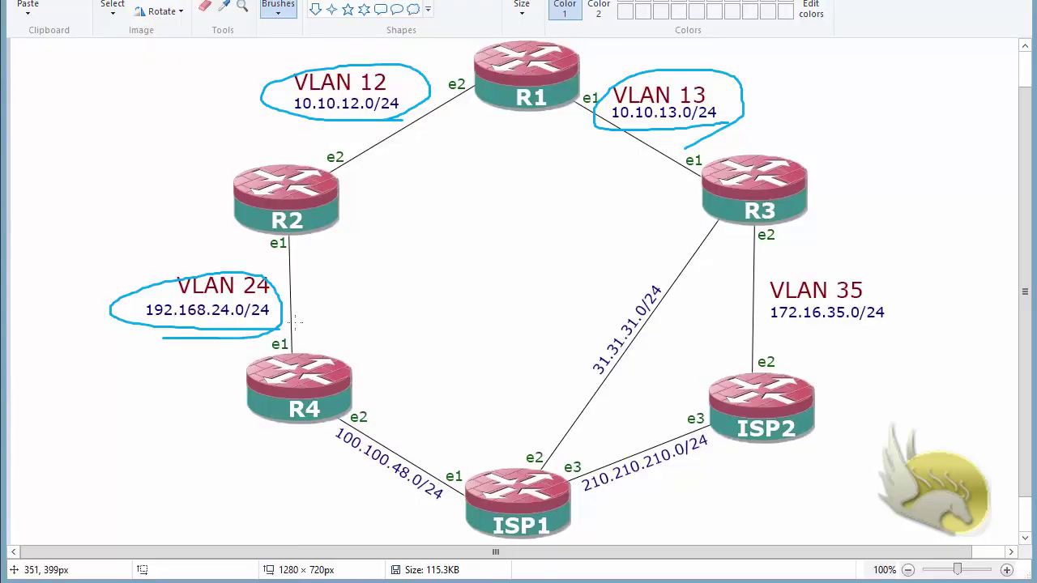
Undo the freehand circles around the VLAN 12, VLAN 13 and VLAN 24 labels on the Paint diagram.
{"action": "key", "text": "ctrl+z"}
{"action": "key", "text": "ctrl+z"}
{"action": "key", "text": "ctrl+z"}
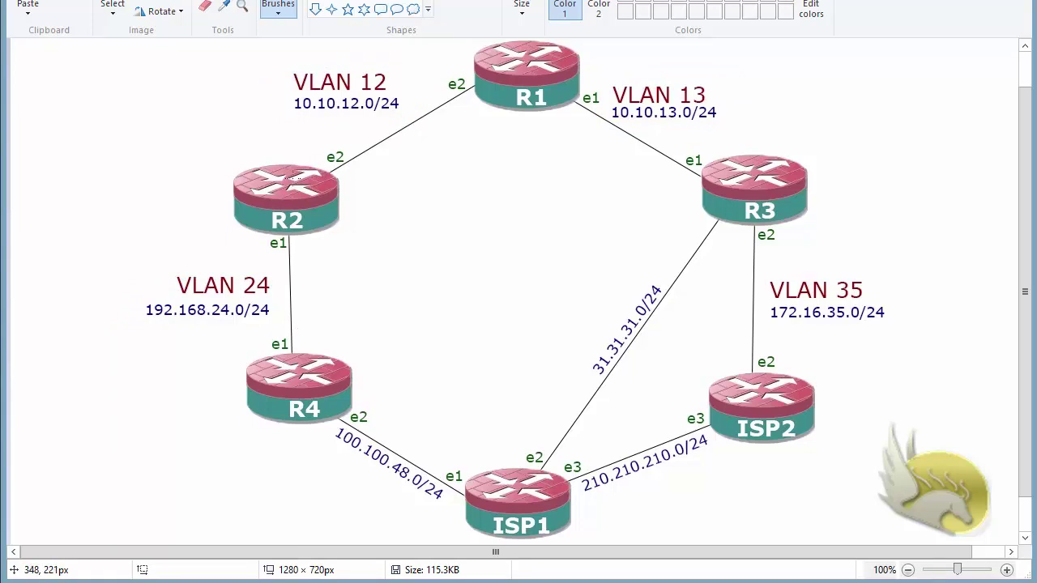
Brush a freehand route line on the diagram from R3 over R1 to R2, with a short extra stroke above R2.
{"action": "left_click_drag", "start_coordinate": [278, 182], "coordinate": [292, 172]}
{"action": "mouse_move", "coordinate": [709, 167]}
{"action": "left_mouse_down"}
{"action": "mouse_move", "coordinate": [670, 96]}
{"action": "mouse_move", "coordinate": [561, 47]}
{"action": "mouse_move", "coordinate": [546, 59]}
{"action": "mouse_move", "coordinate": [350, 84]}
{"action": "mouse_move", "coordinate": [335, 176]}
{"action": "mouse_move", "coordinate": [308, 161]}
{"action": "mouse_move", "coordinate": [284, 186]}
{"action": "left_mouse_up"}
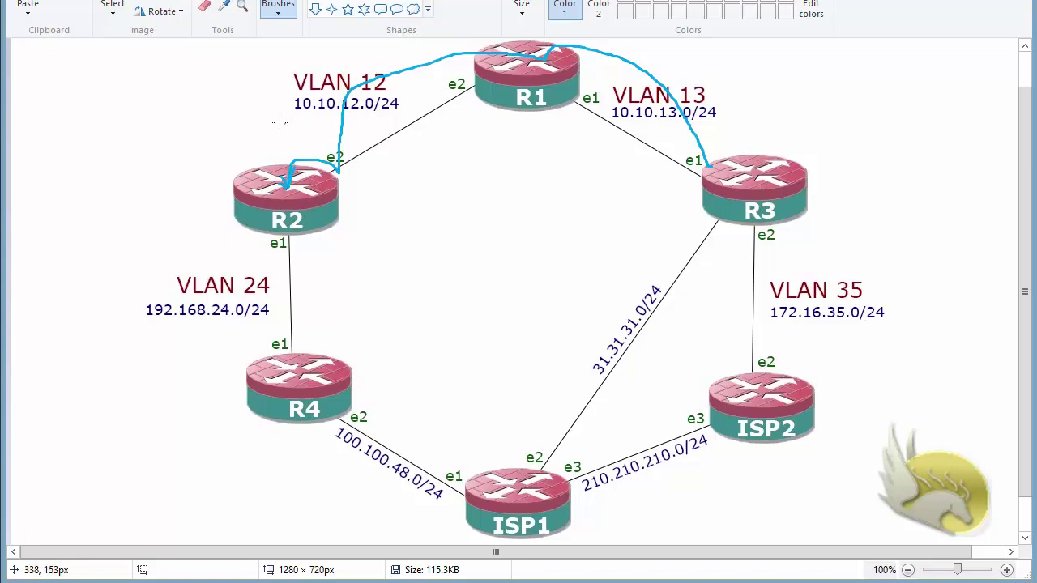
{"action": "mouse_move", "coordinate": [276, 121]}
{"action": "left_mouse_down"}
{"action": "mouse_move", "coordinate": [267, 144]}
{"action": "mouse_move", "coordinate": [251, 136]}
{"action": "left_mouse_up"}
Switch to R4's WinBox session and delete the static route to 3.3.3.0/24 from its route list.
{"action": "key", "text": "alt+Tab"}
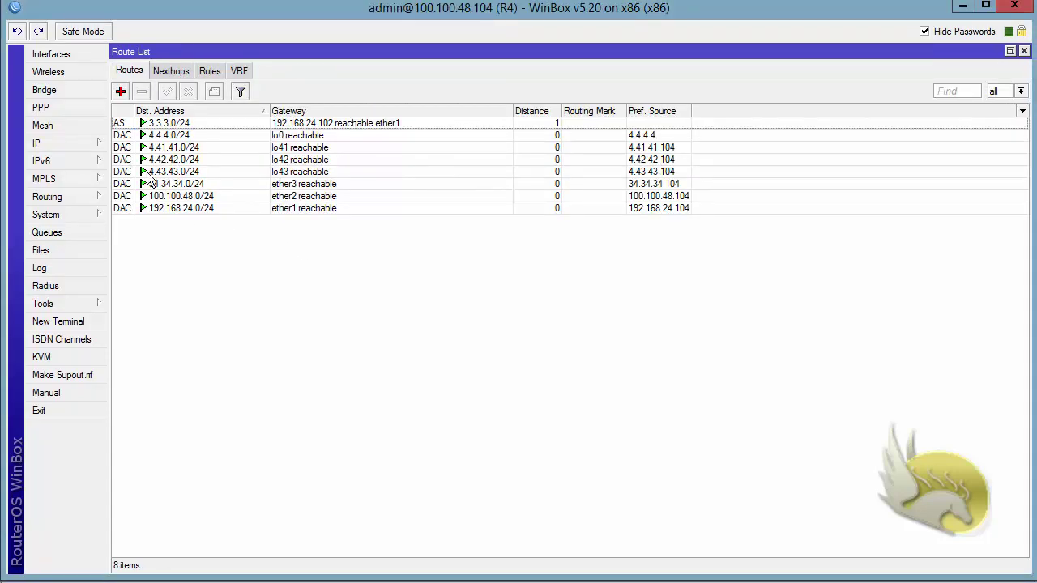
{"action": "left_click", "coordinate": [131, 124]}
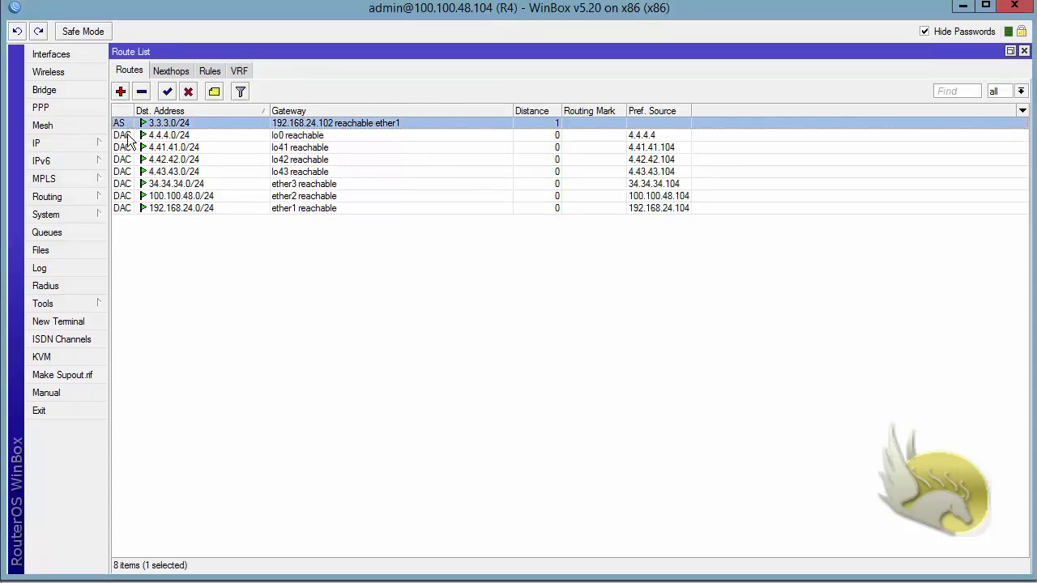
{"action": "left_click", "coordinate": [141, 91]}
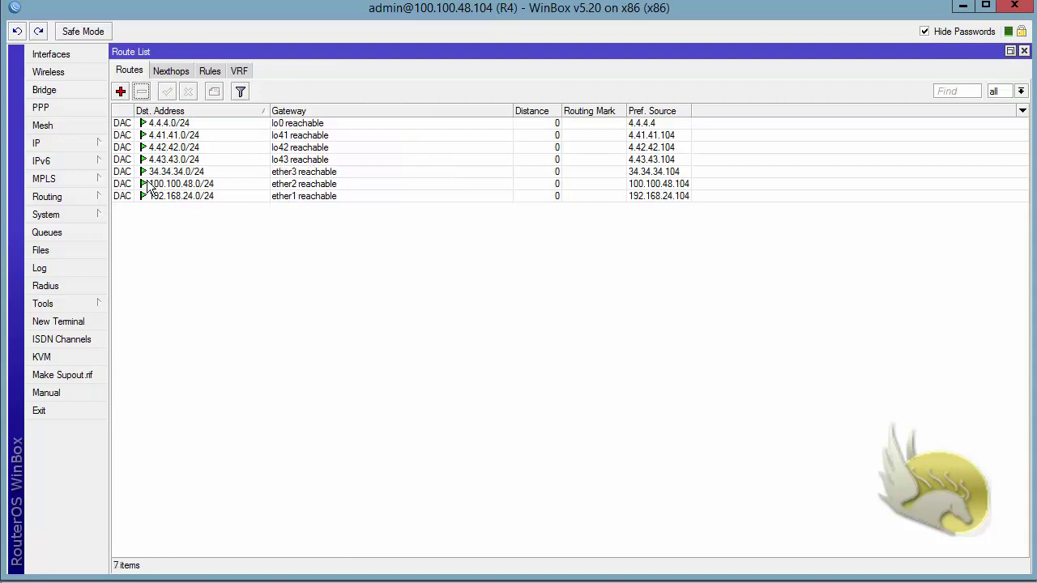
Open R4's RIP configuration and add 192.168.24.0/24 to its RIP networks.
{"action": "left_click", "coordinate": [66, 200]}
{"action": "left_click", "coordinate": [153, 355]}
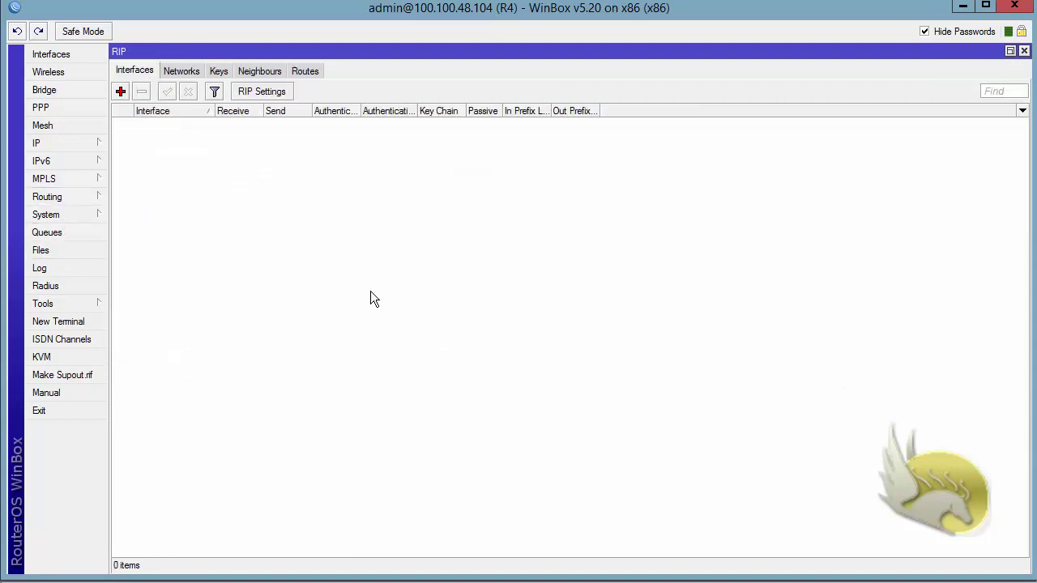
{"action": "left_click", "coordinate": [177, 71]}
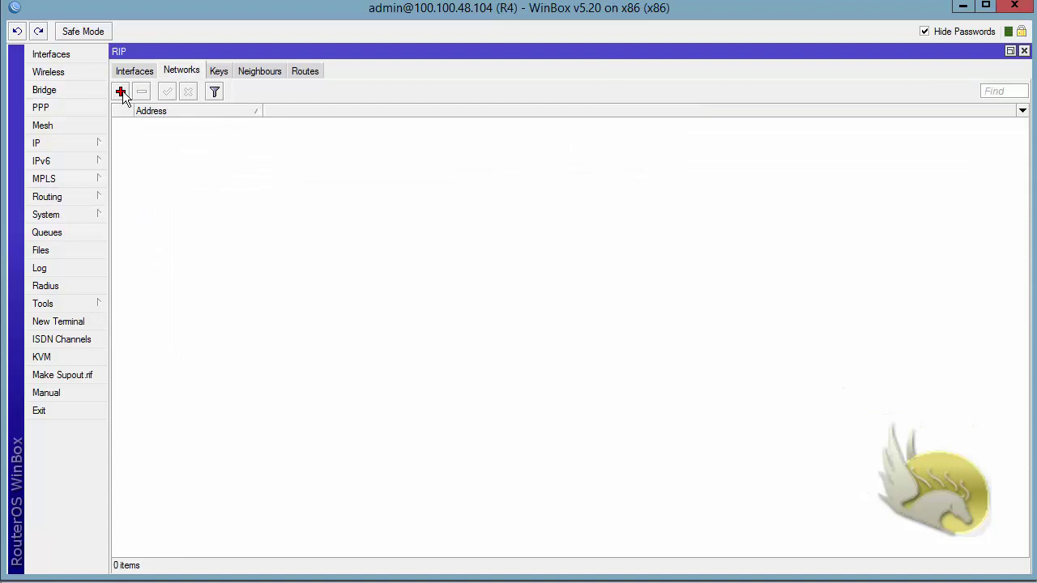
{"action": "left_click", "coordinate": [120, 91]}
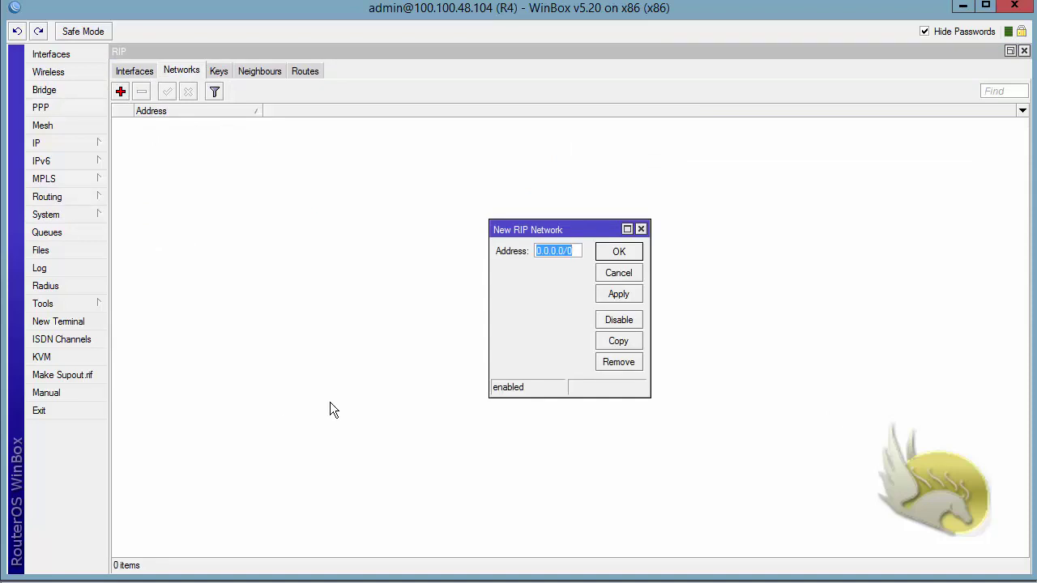
{"action": "type", "text": "192.168.24"}
{"action": "type", "text": ".0"}
{"action": "type", "text": "/24"}
{"action": "key", "text": "Return"}
Add R4's loopback network 4.4.4.0/24 to its RIP networks.
{"action": "left_click", "coordinate": [121, 91]}
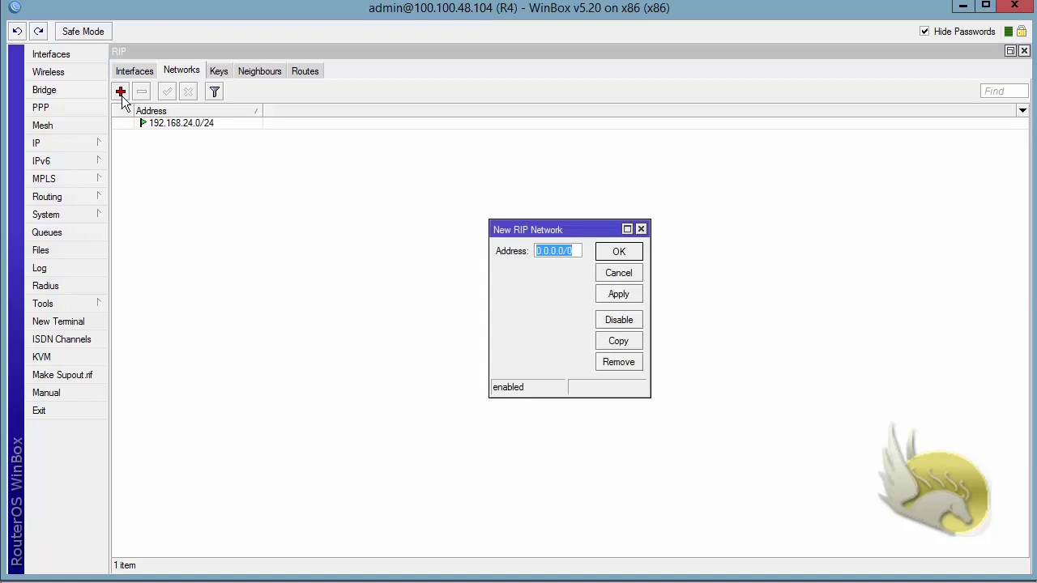
{"action": "type", "text": "4.4.4.0/24"}
{"action": "key", "text": "Return"}
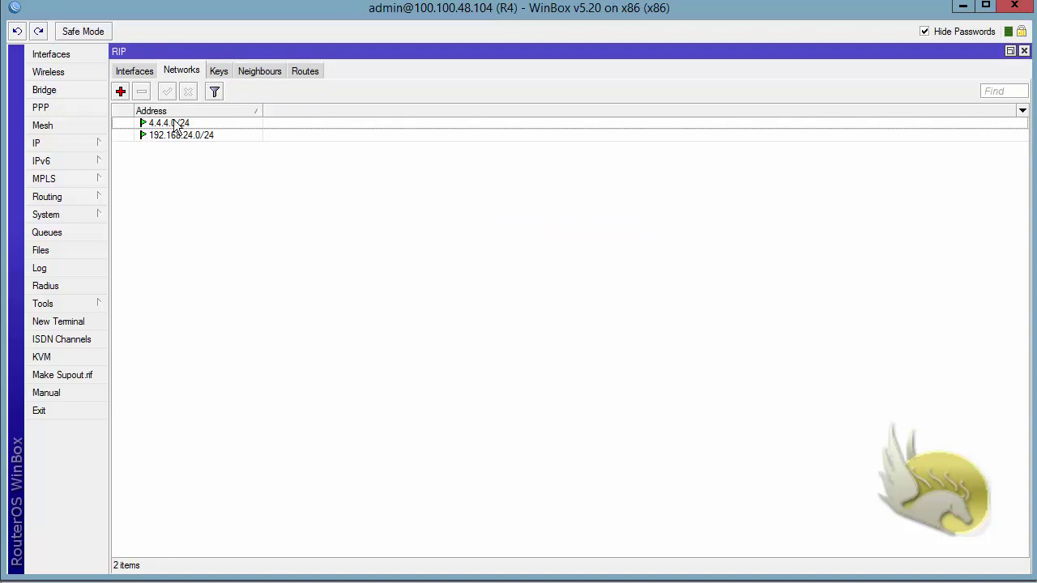
Examine the 3.3.3.0/24 entry in R4's RIP routes, and open the list of RIP interfaces.
{"action": "left_click", "coordinate": [302, 72]}
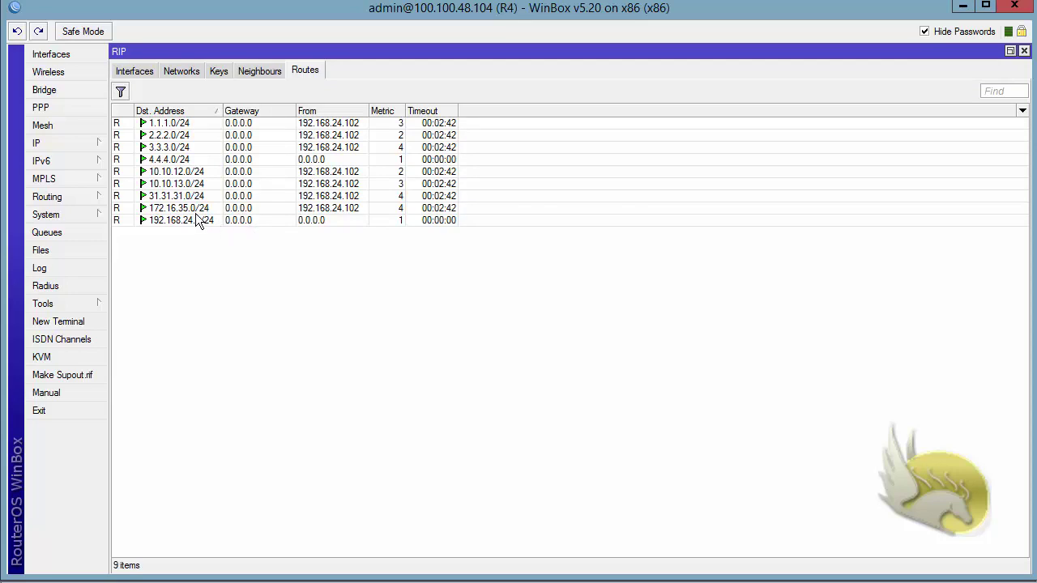
{"action": "left_click", "coordinate": [178, 150]}
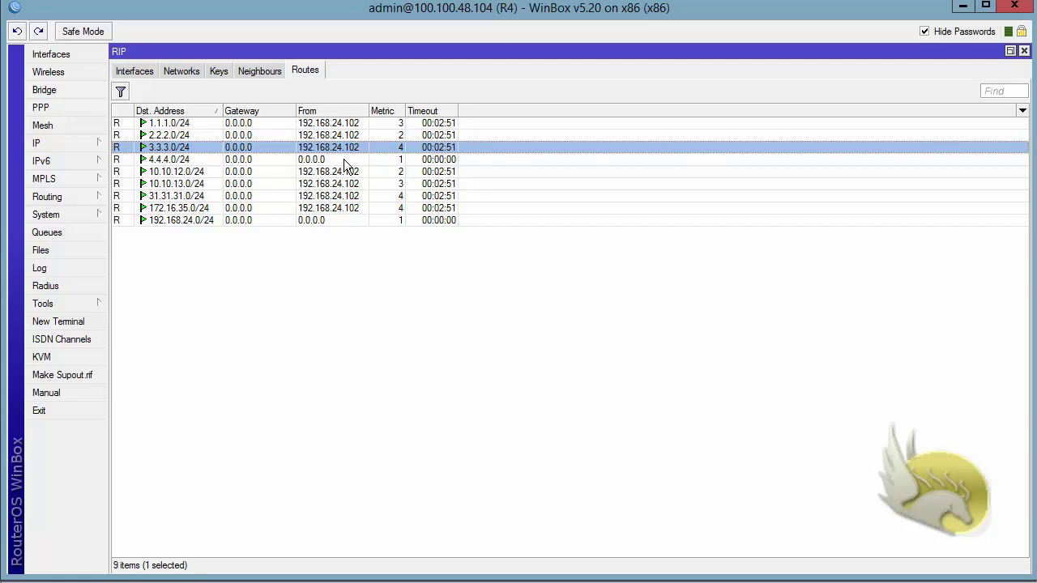
{"action": "left_click", "coordinate": [135, 72]}
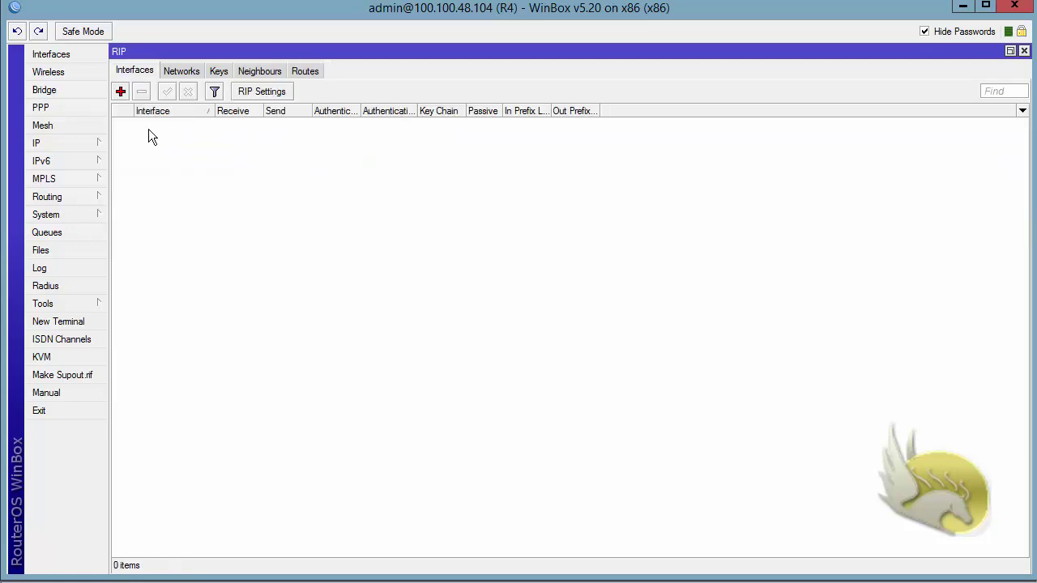